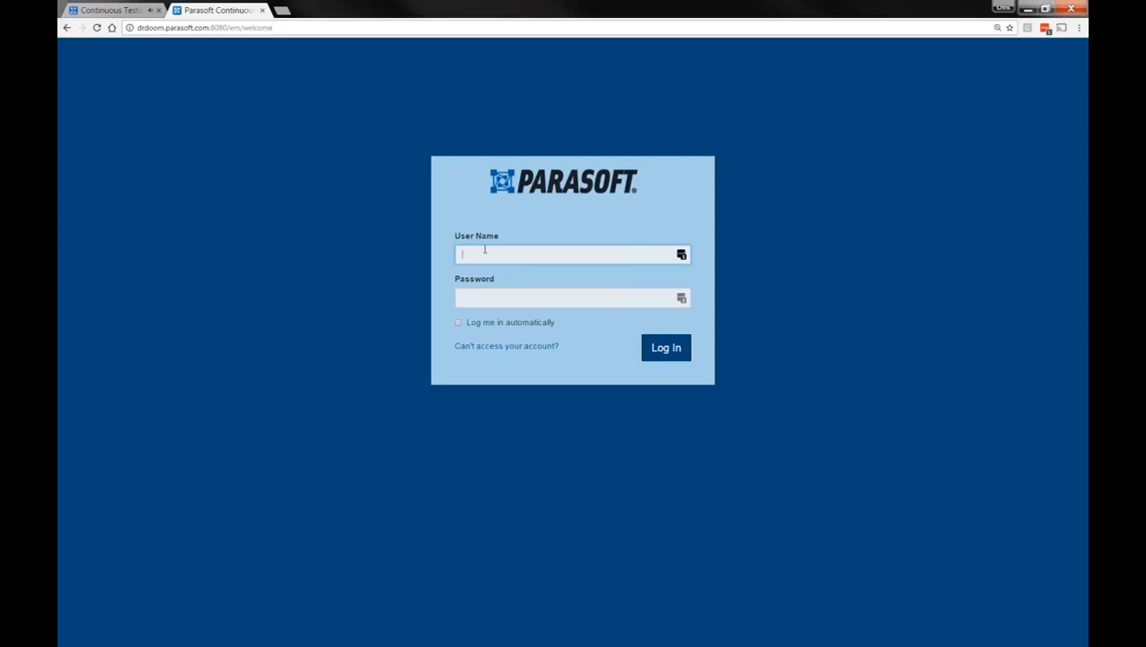
Sign in to Environment Manager with the user name and password
{"action": "key", "text": "Return"}
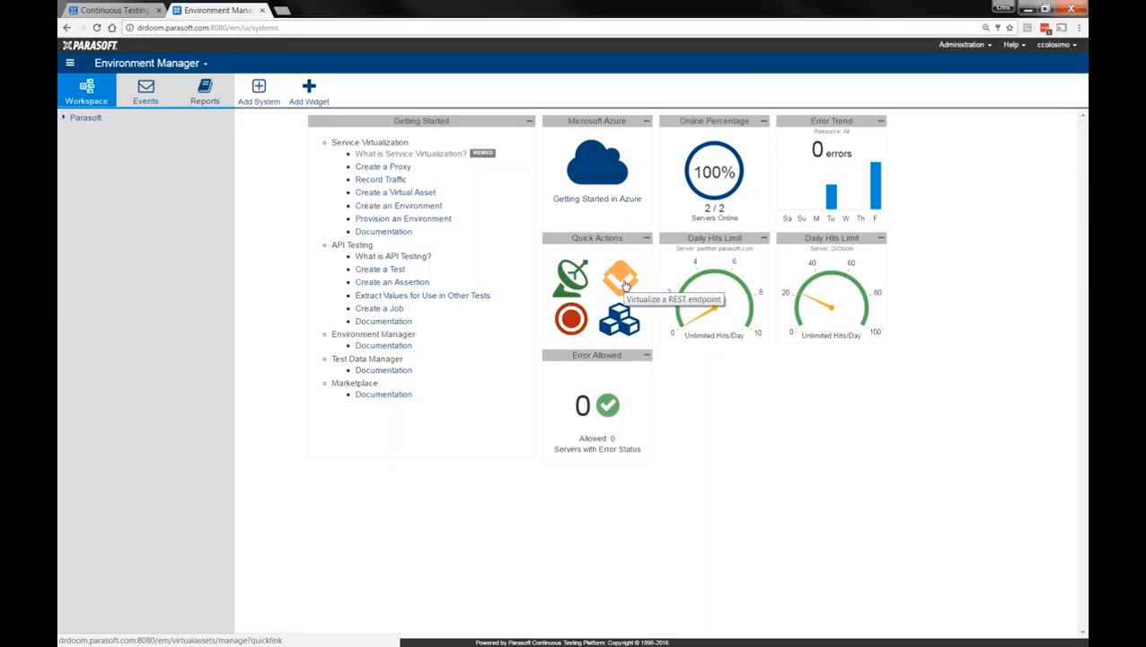
Use the 'Virtualize a REST endpoint' quick action to open the Literal Message Responder
{"action": "left_click", "coordinate": [626, 285]}
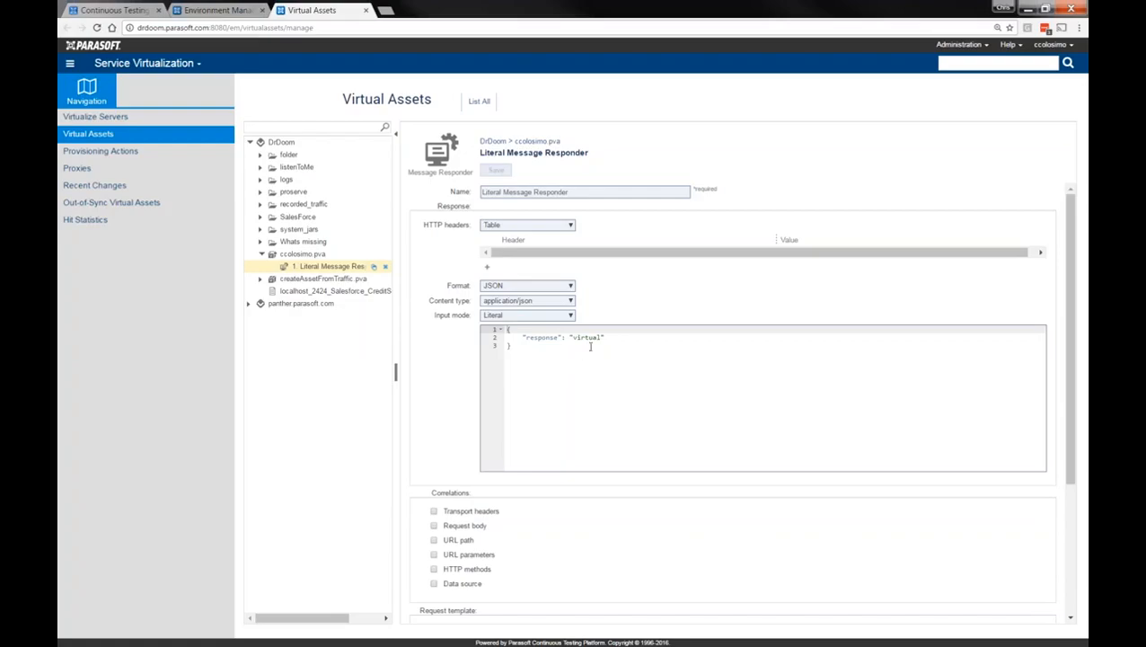
Change the JSON response value from 'virtual' to 'Hello World', save, and view the DrDoom server details
{"action": "double_click", "coordinate": [588, 338]}
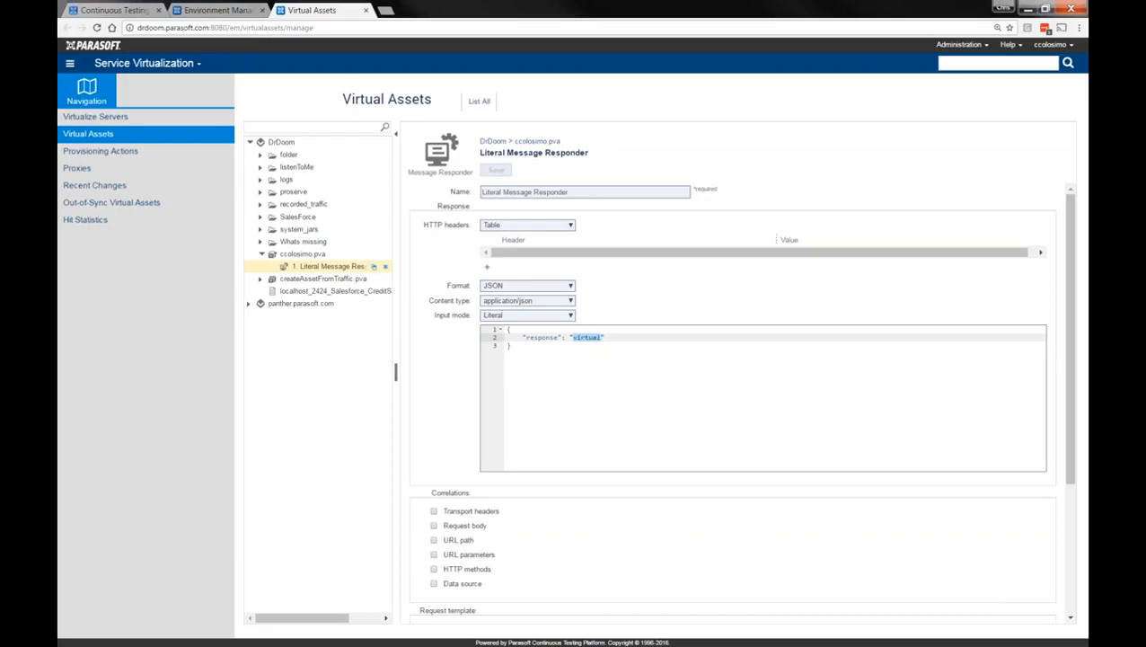
{"action": "type", "text": "He"}
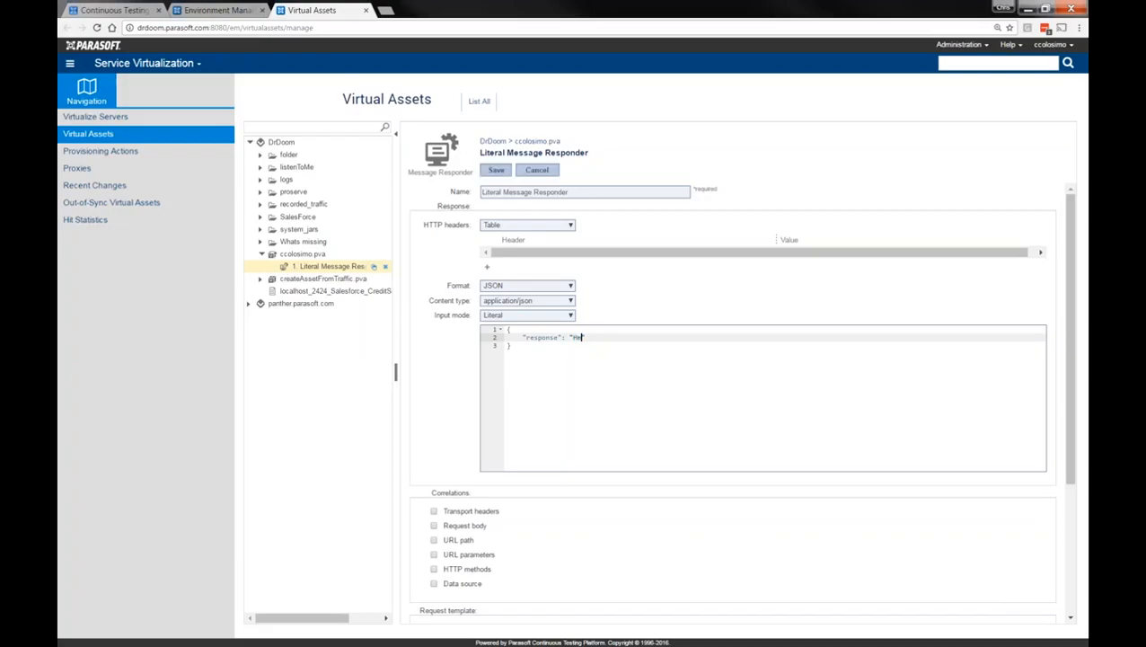
{"action": "type", "text": "llo World"}
{"action": "left_click", "coordinate": [495, 170]}
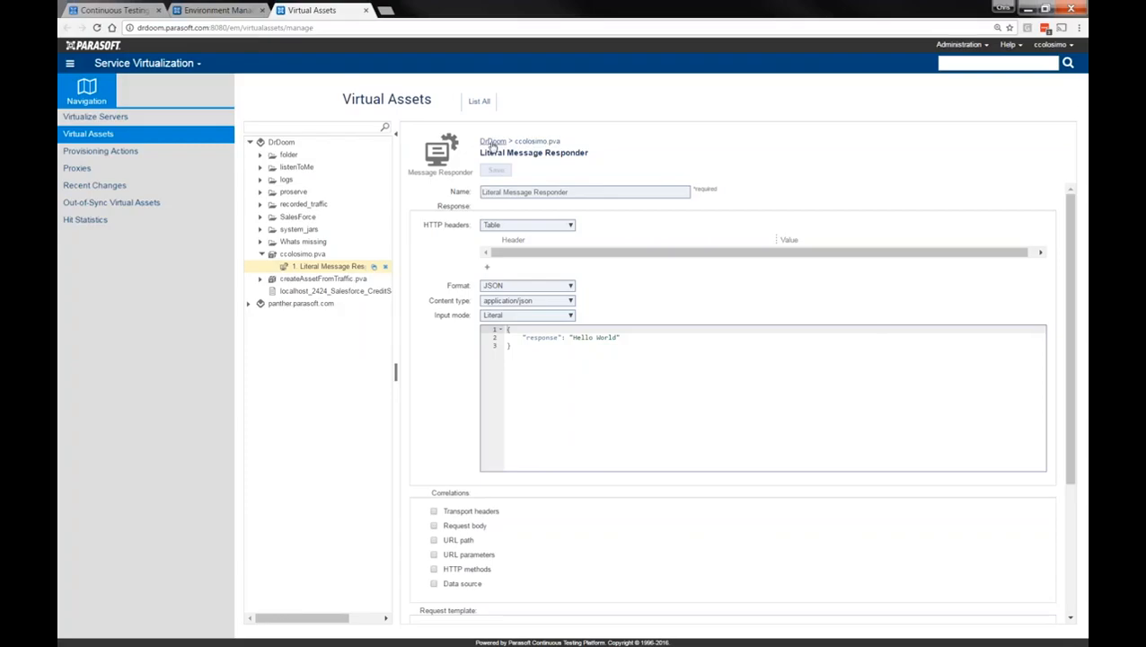
{"action": "left_click", "coordinate": [492, 142]}
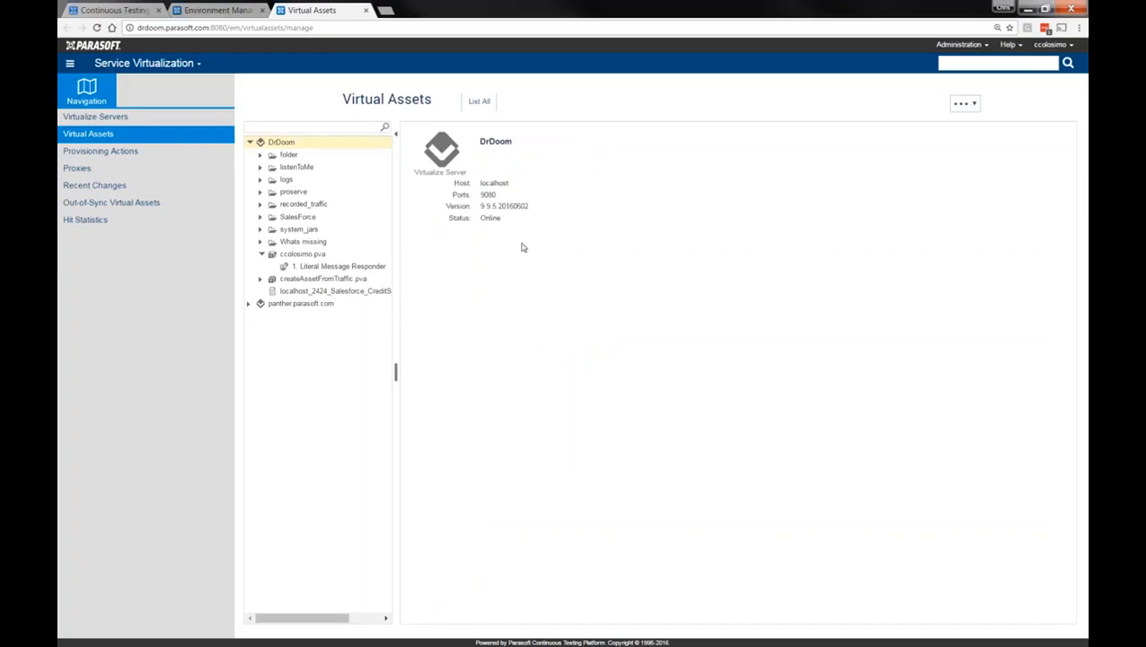
{"action": "mouse_move", "coordinate": [485, 183]}
{"action": "left_mouse_down"}
{"action": "mouse_move", "coordinate": [514, 184]}
{"action": "mouse_move", "coordinate": [480, 194]}
{"action": "left_mouse_up"}
{"action": "left_click", "coordinate": [500, 197]}
{"action": "left_click", "coordinate": [314, 267]}
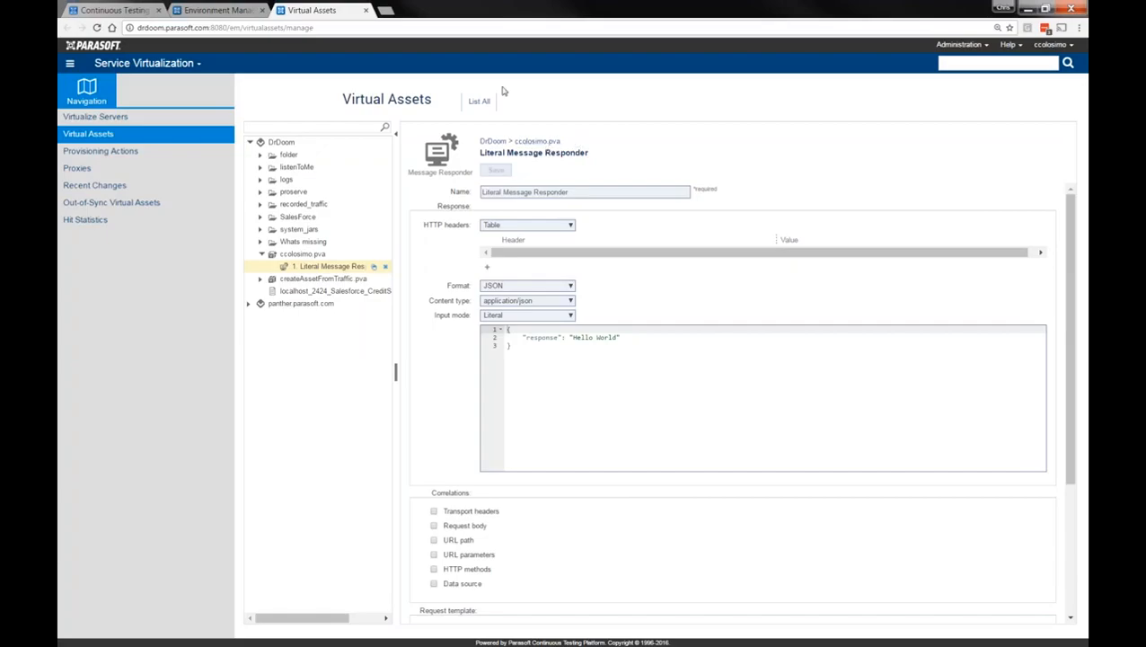
Load the user's virtual asset endpoint on drdoom:9080 in a new tab, then return to Virtual Assets
{"action": "left_click", "coordinate": [389, 10]}
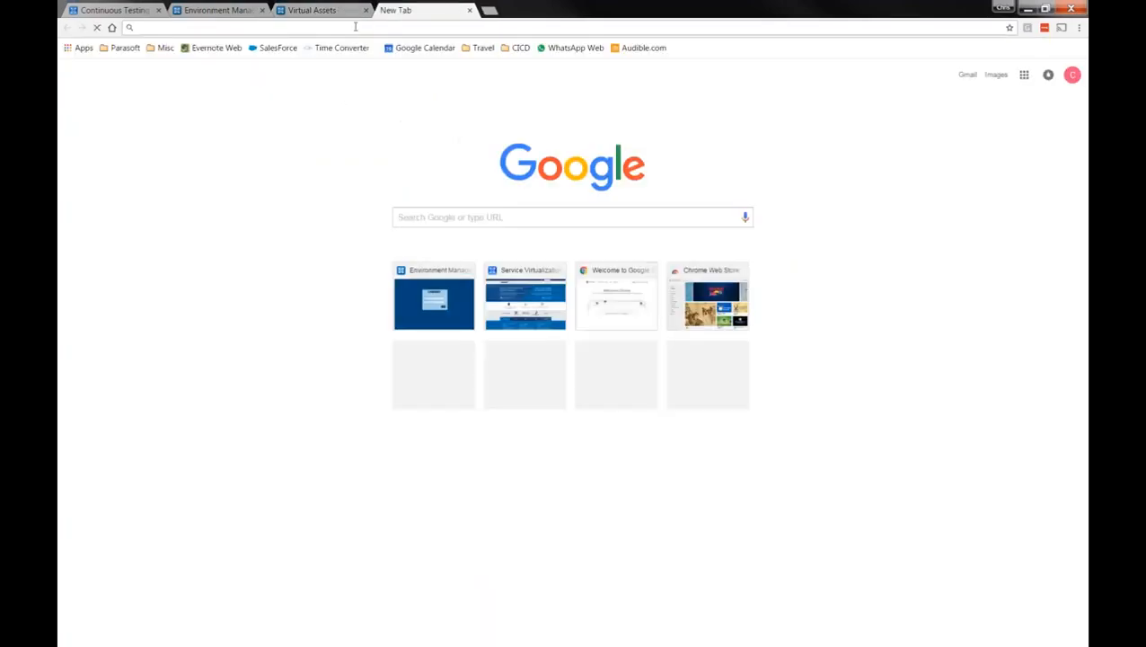
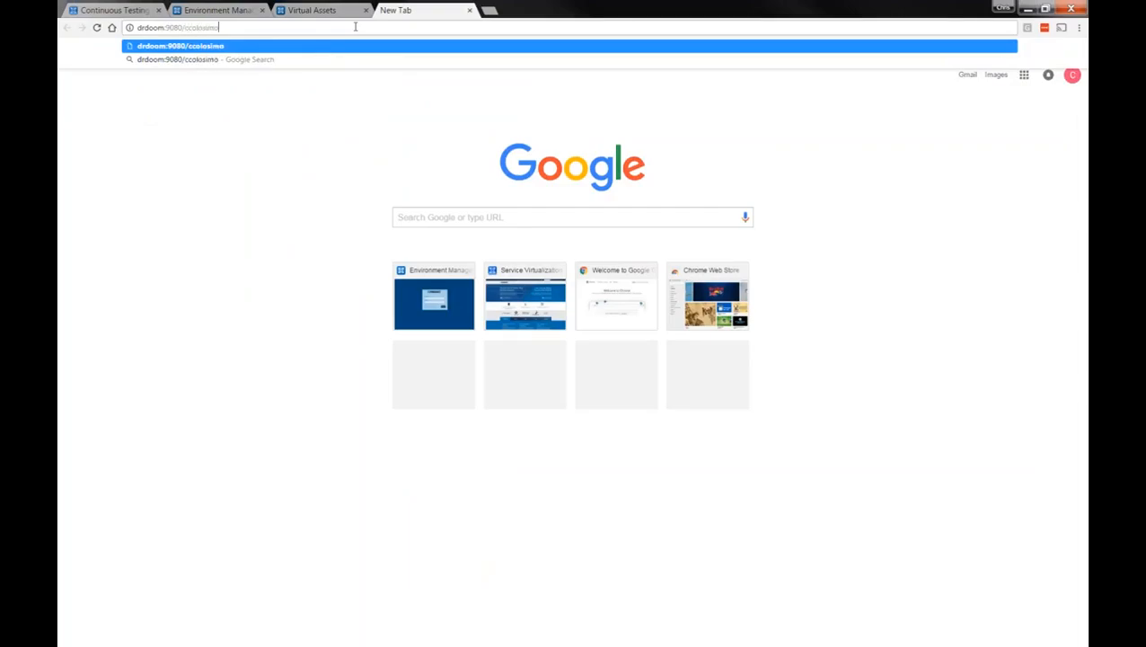
{"action": "key", "text": "Return"}
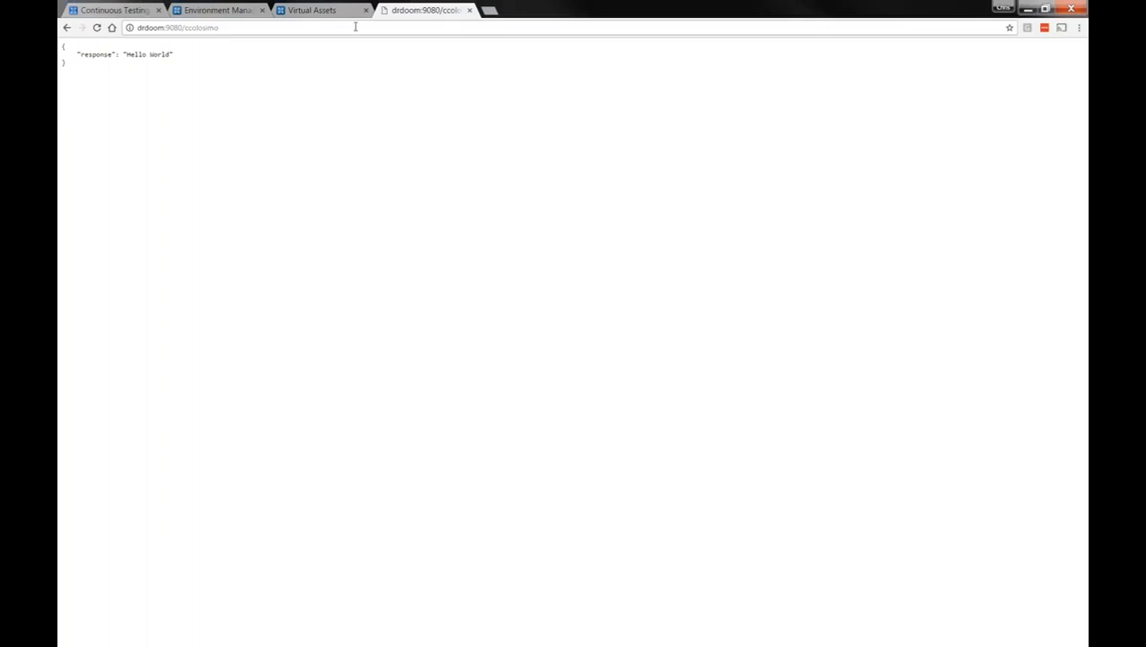
{"action": "left_click", "coordinate": [310, 10]}
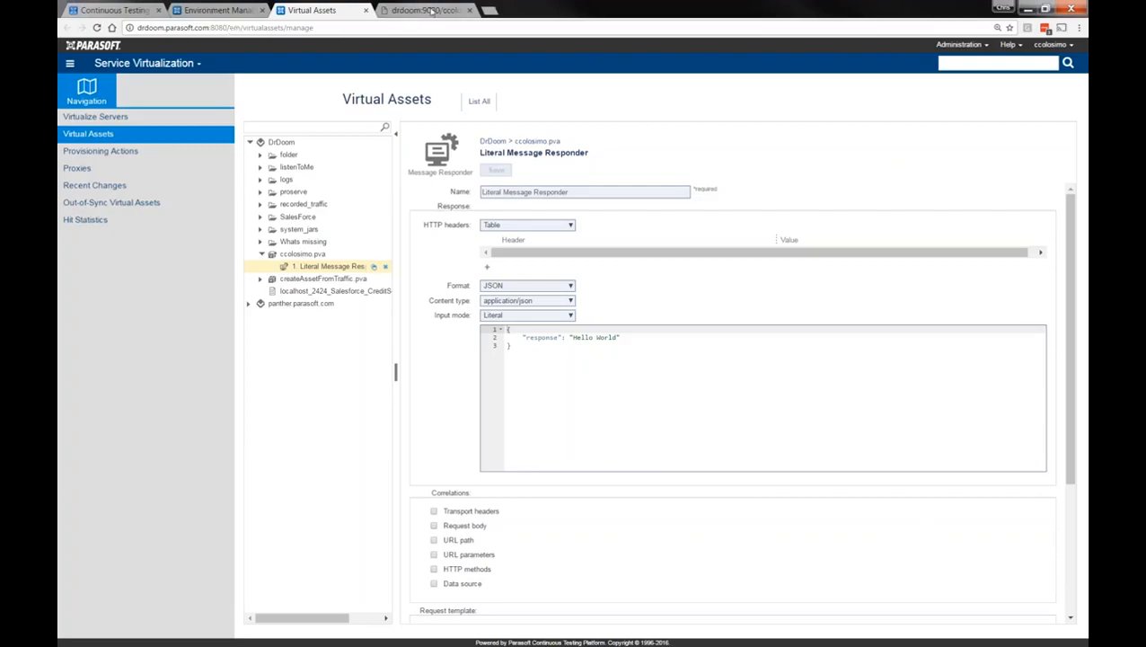
Load drdoom:8080/parabank in a new browser tab
{"action": "left_click", "coordinate": [492, 10]}
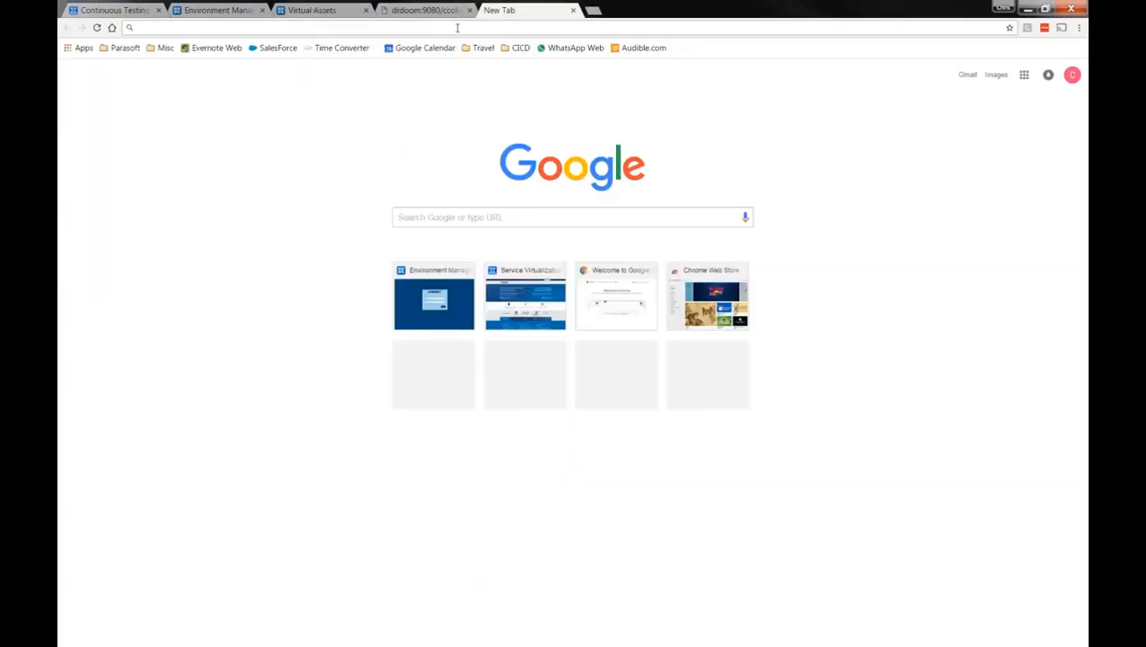
{"action": "type", "text": "drd"}
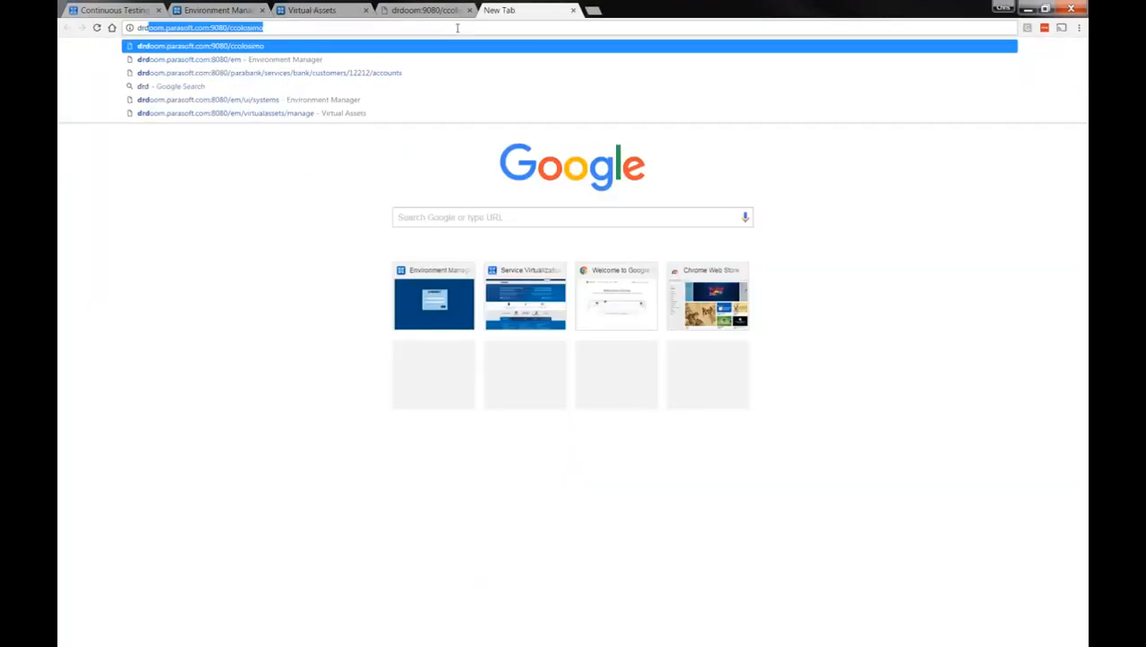
{"action": "type", "text": "doo"}
{"action": "key", "text": "BackSpace"}
{"action": "key", "text": "BackSpace"}
{"action": "key", "text": "BackSpace"}
{"action": "key", "text": "BackSpace"}
{"action": "type", "text": "doom:8080"}
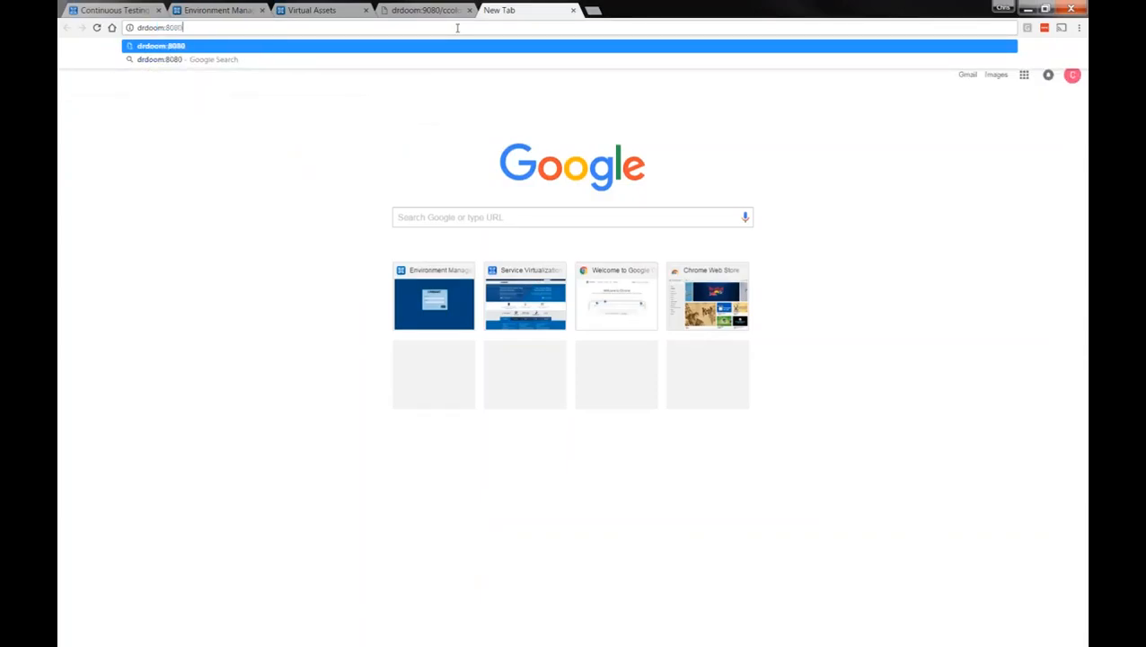
{"action": "type", "text": "/parabank"}
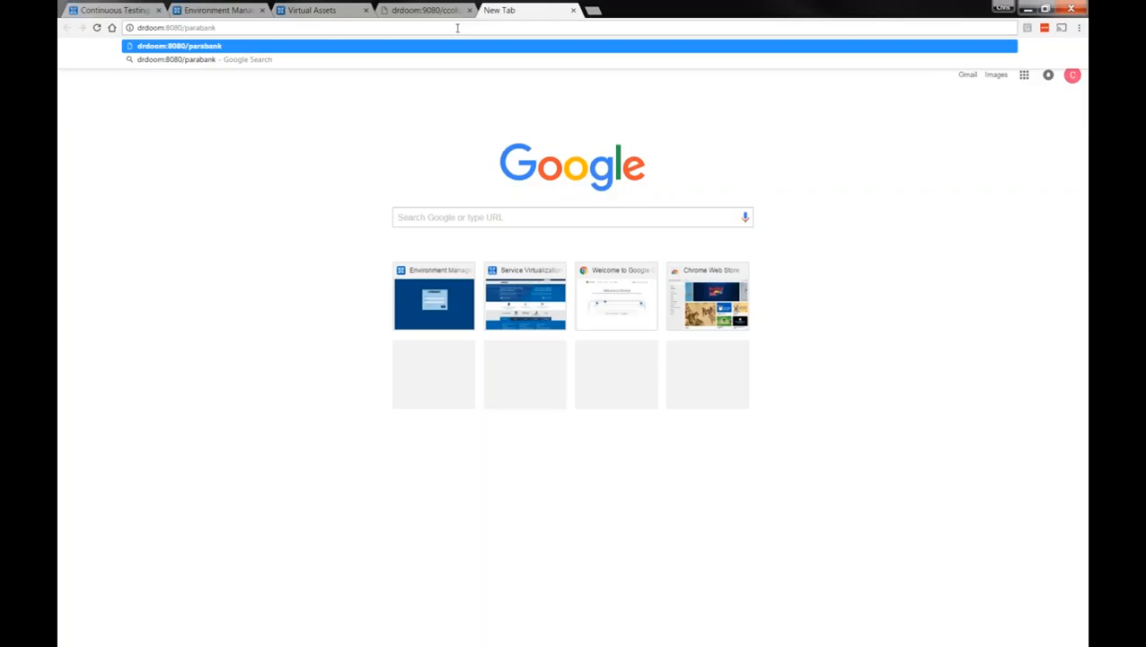
{"action": "key", "text": "Return"}
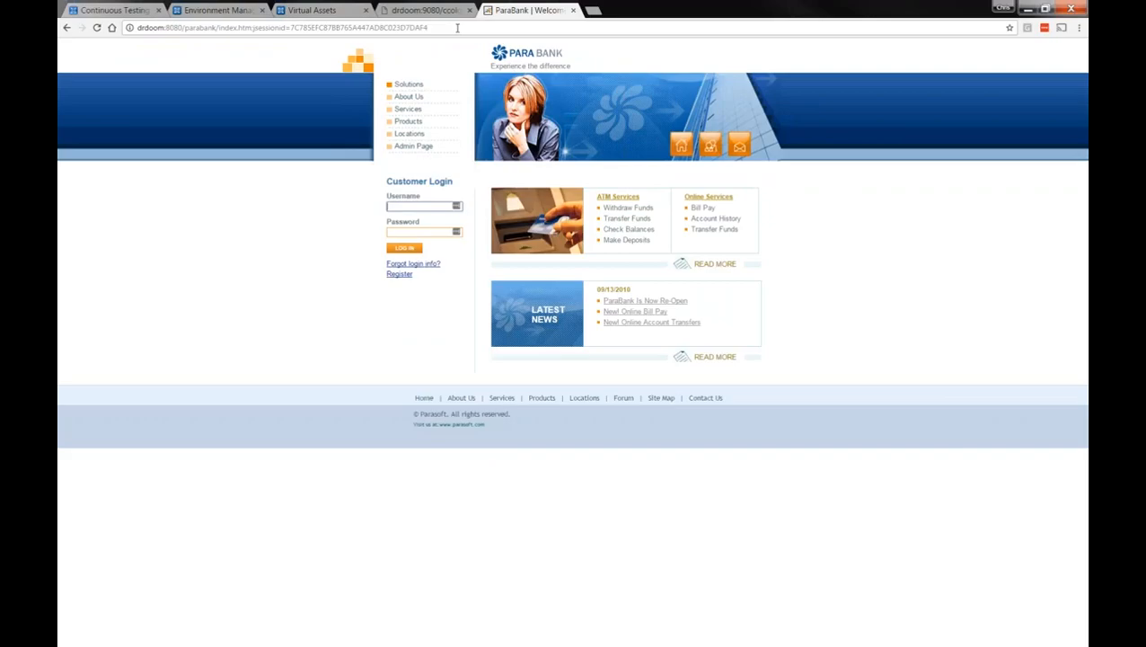
Log in with the customer's username and password, declining Chrome and LastPass password saving
{"action": "left_click", "coordinate": [398, 209]}
{"action": "type", "text": "john"}
{"action": "key", "text": "Tab"}
{"action": "type", "text": "d"}
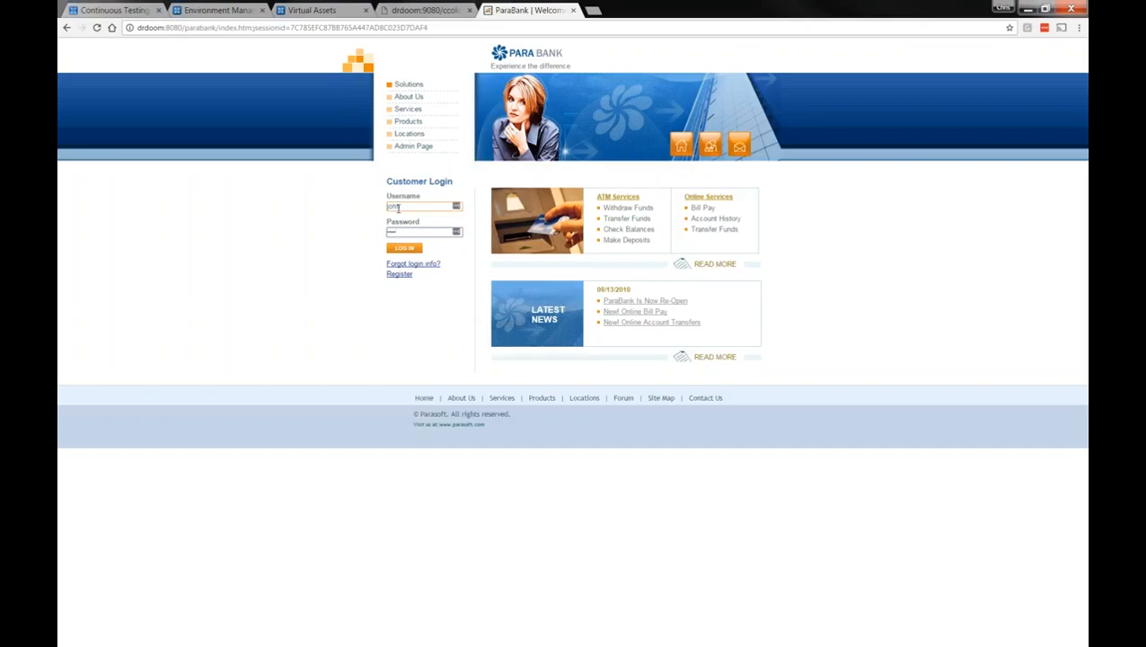
{"action": "key", "text": "Return"}
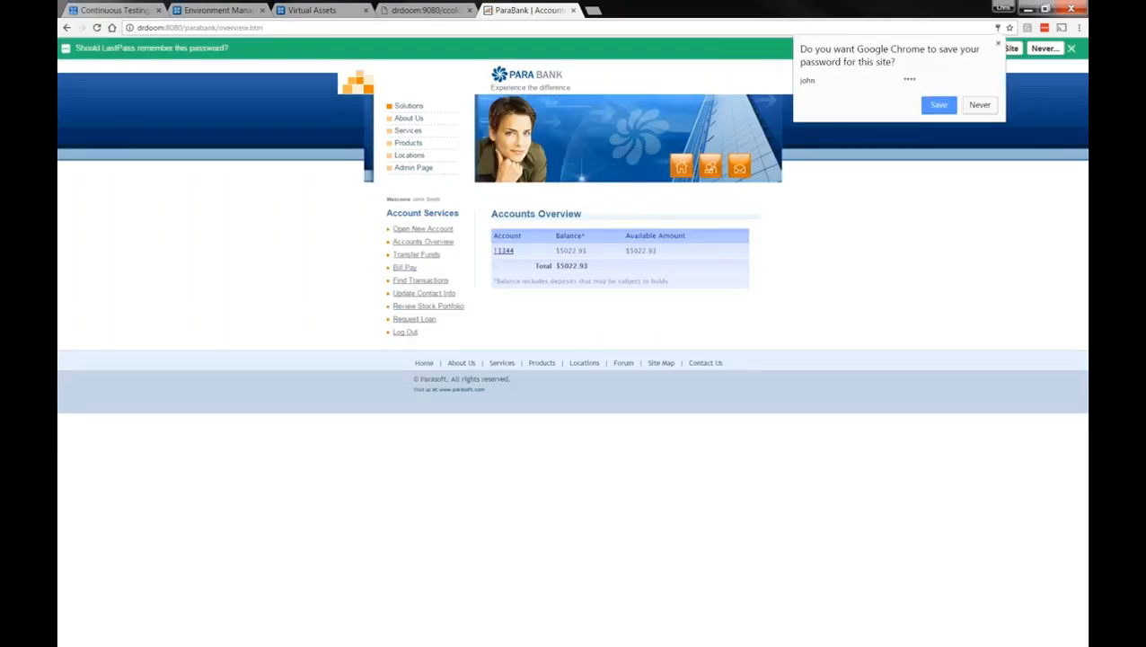
{"action": "left_click", "coordinate": [980, 105]}
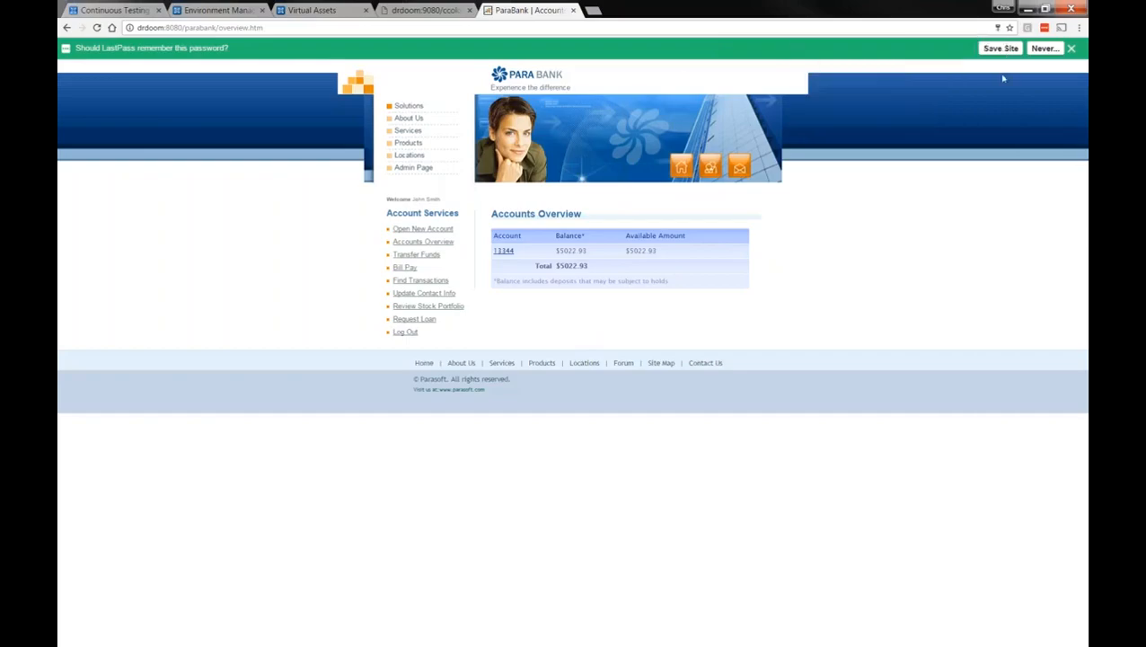
{"action": "left_click", "coordinate": [1054, 48]}
{"action": "left_click", "coordinate": [1033, 60]}
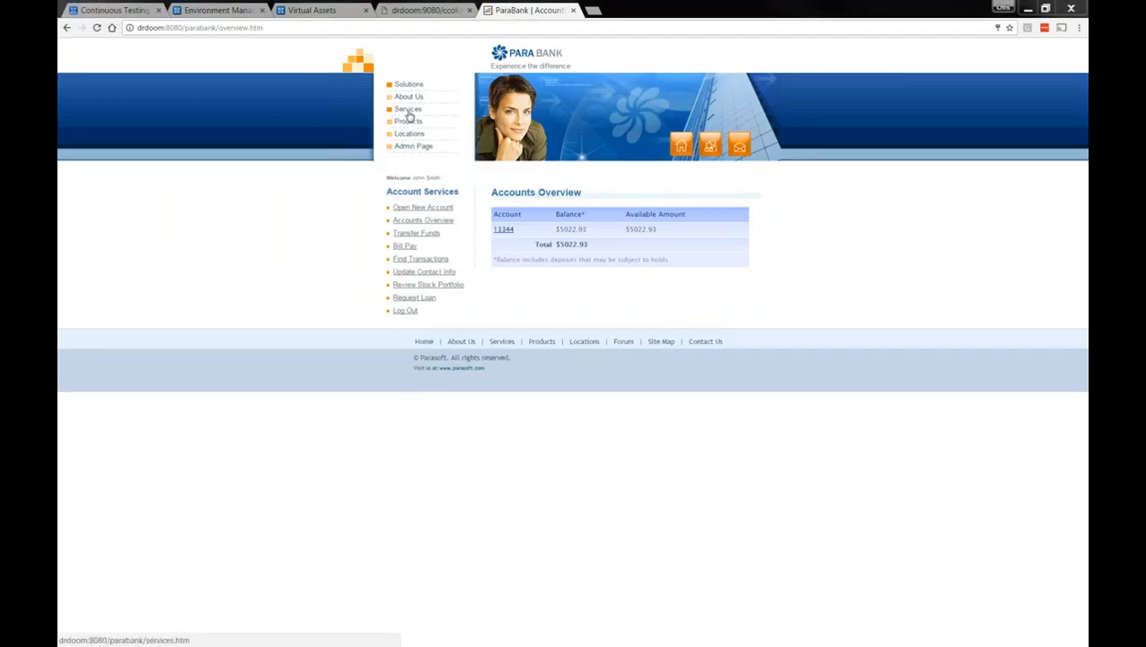
Browse ParaBank's Services page, go back to Accounts Overview, and bring the accounts XML notes into view
{"action": "left_click", "coordinate": [408, 111]}
{"action": "left_click_drag", "start_coordinate": [1083, 242], "coordinate": [1084, 616]}
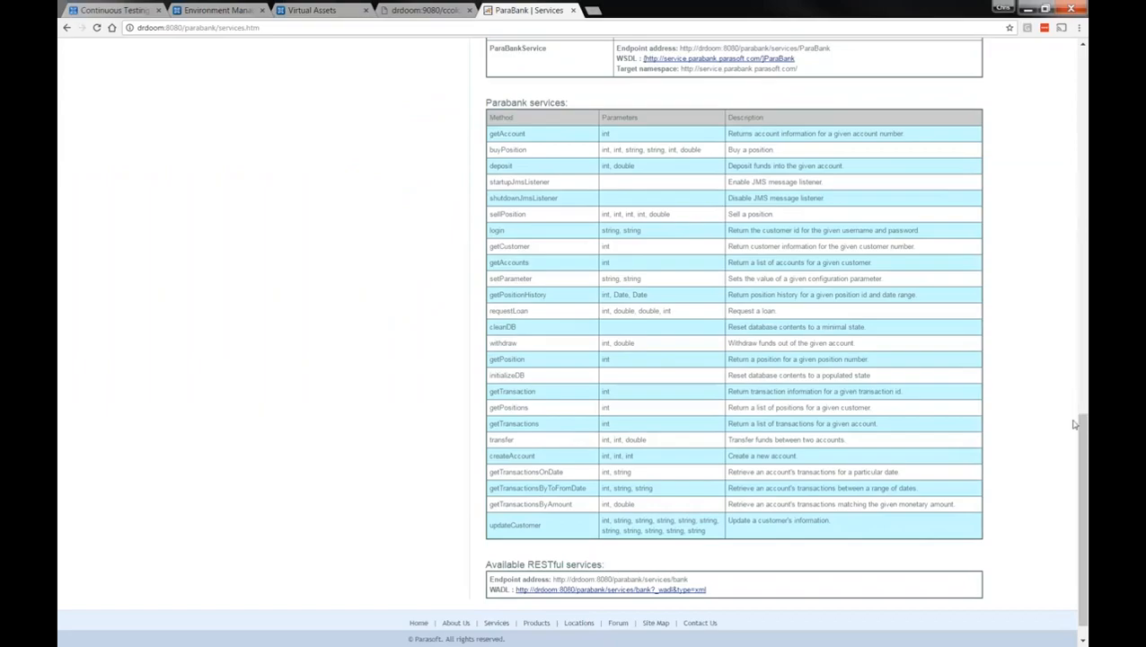
{"action": "left_click_drag", "start_coordinate": [1083, 438], "coordinate": [1083, 458]}
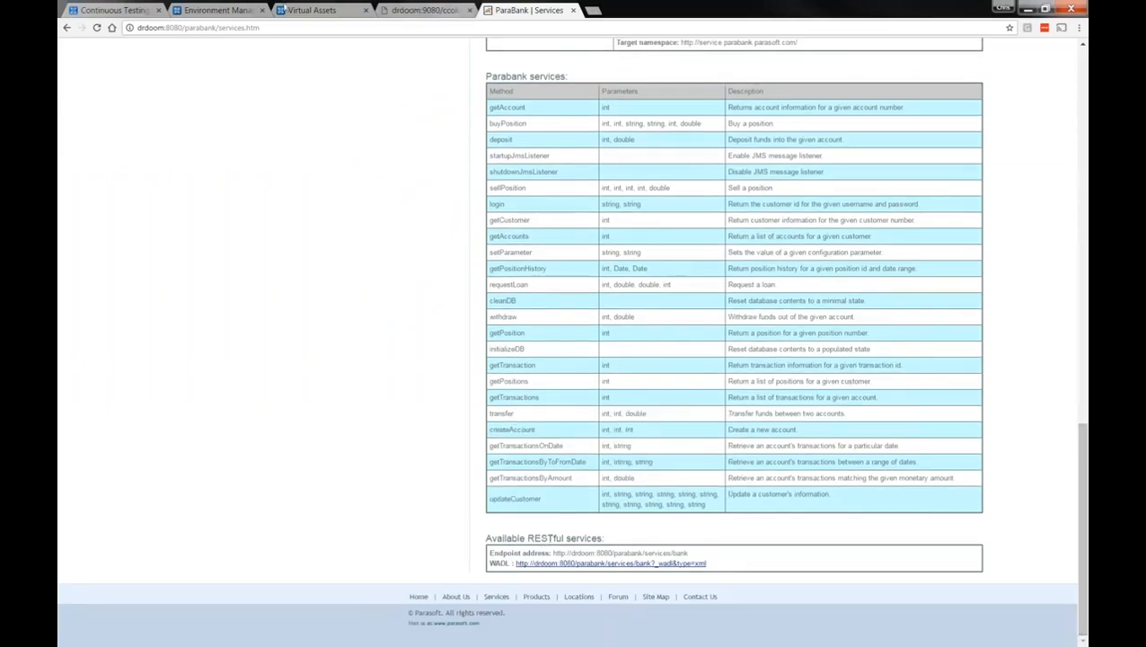
{"action": "left_click", "coordinate": [64, 29]}
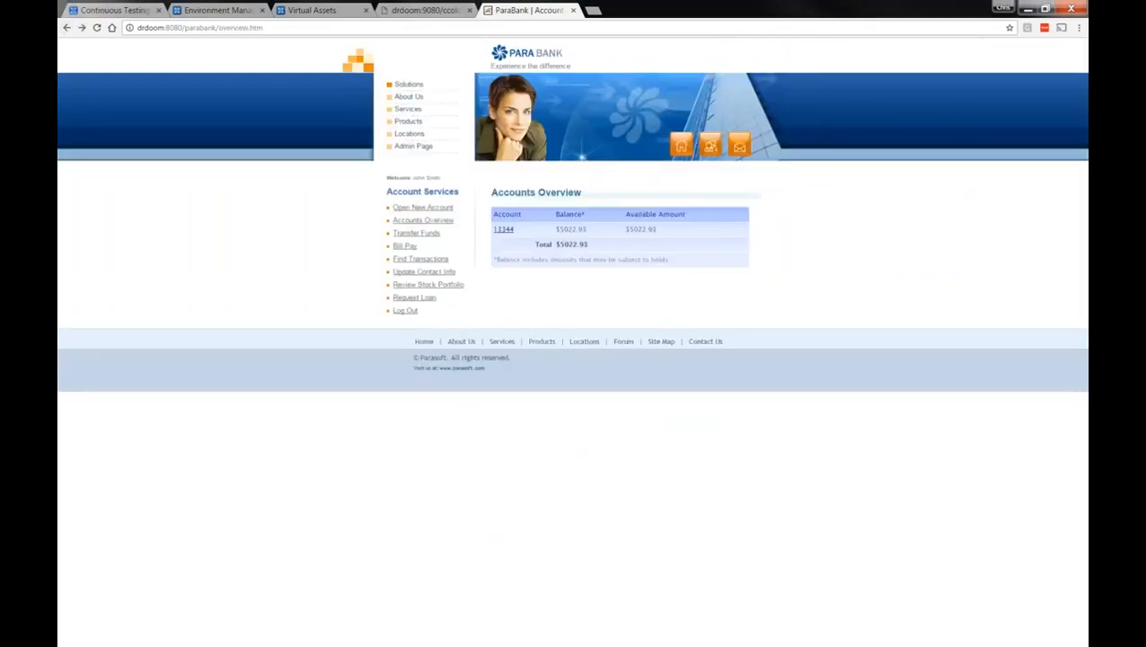
{"action": "left_click_drag", "start_coordinate": [60, 241], "coordinate": [627, 312]}
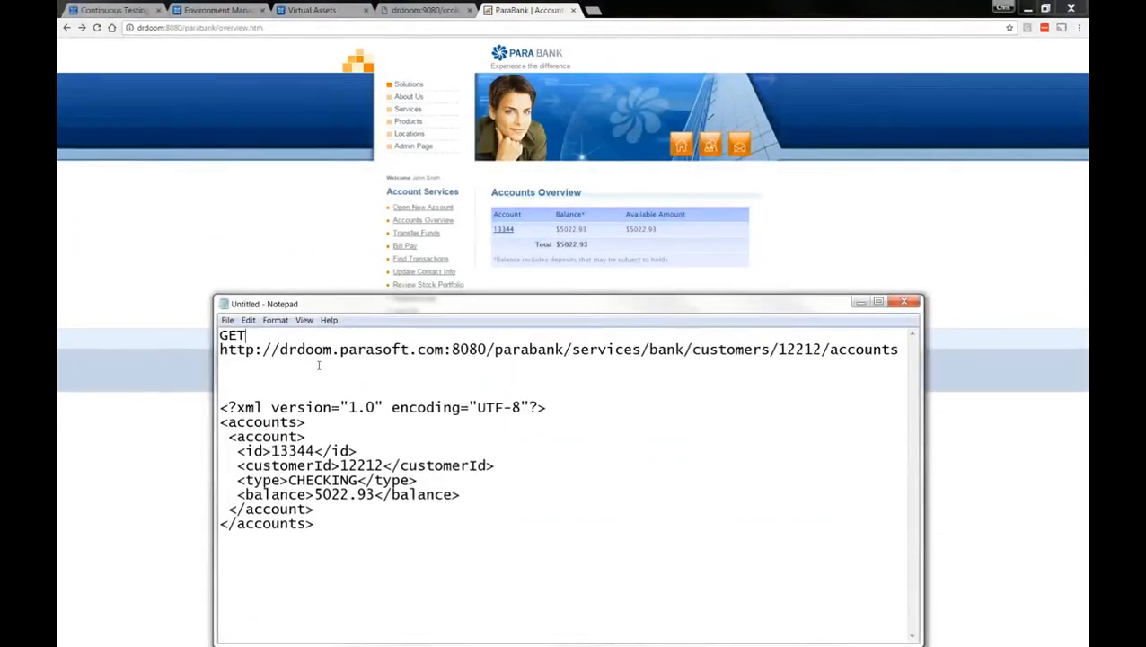
Select the whole parabank/services/bank/customers/.../accounts URL on the line below GET
{"action": "key", "text": "Right"}
{"action": "left_click_drag", "start_coordinate": [492, 353], "coordinate": [821, 350]}
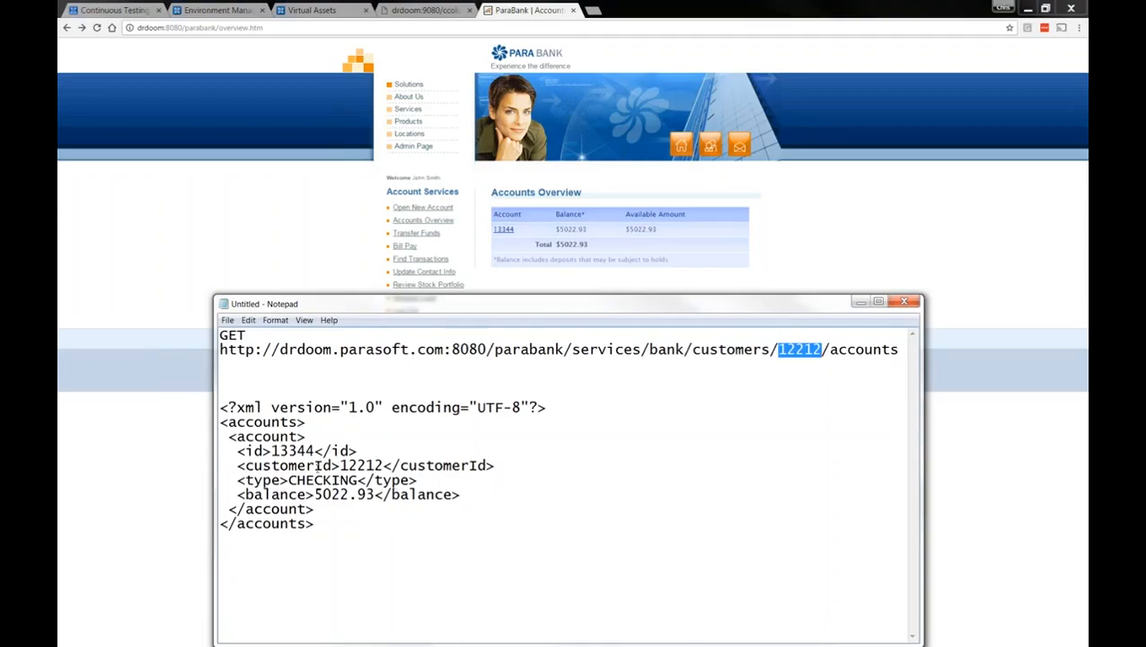
{"action": "left_click_drag", "start_coordinate": [297, 480], "coordinate": [358, 480]}
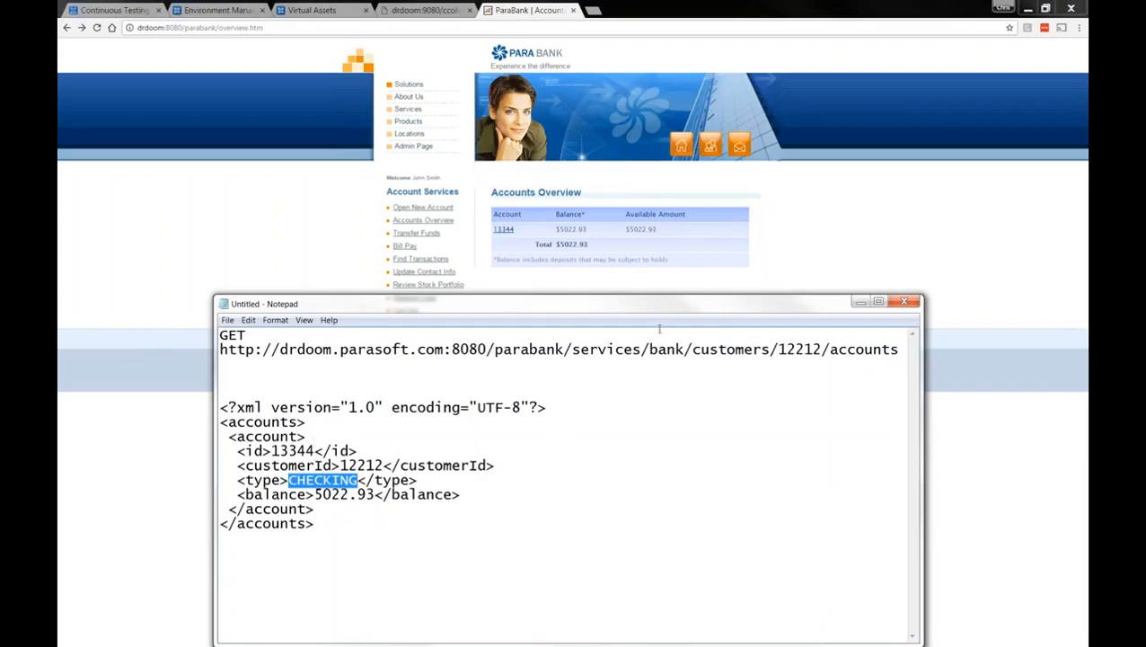
{"action": "left_click_drag", "start_coordinate": [899, 350], "coordinate": [593, 340]}
{"action": "left_click_drag", "start_coordinate": [465, 340], "coordinate": [221, 350]}
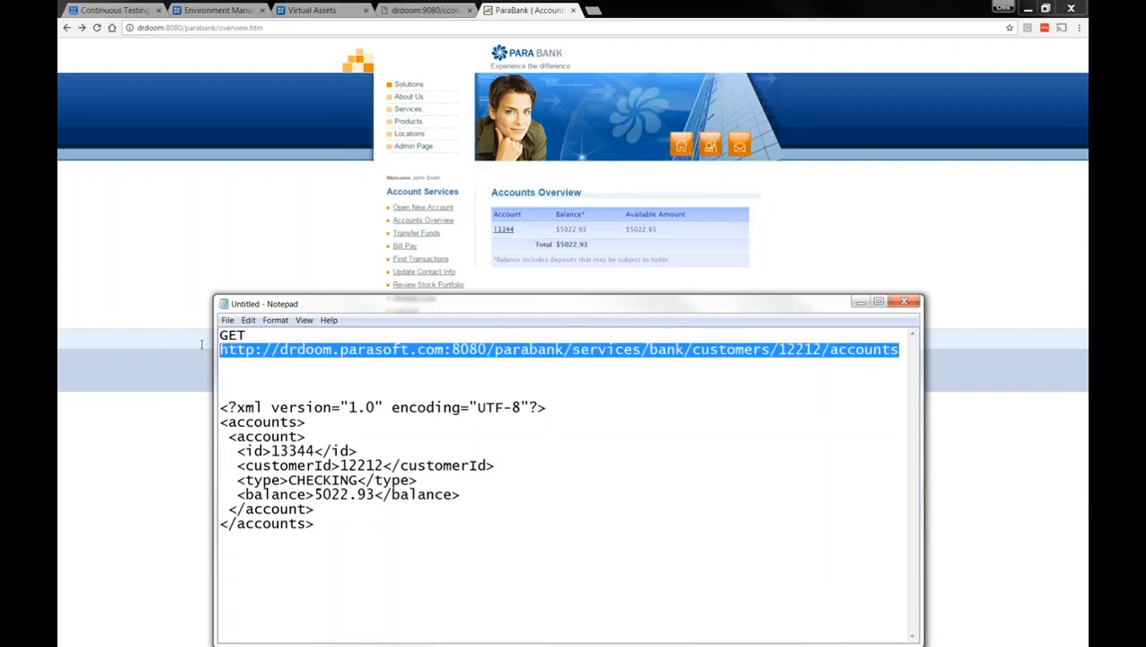
Copy the accounts URL into Chrome's address bar, load its XML response, then return to Virtual Assets
{"action": "right_click", "coordinate": [310, 351]}
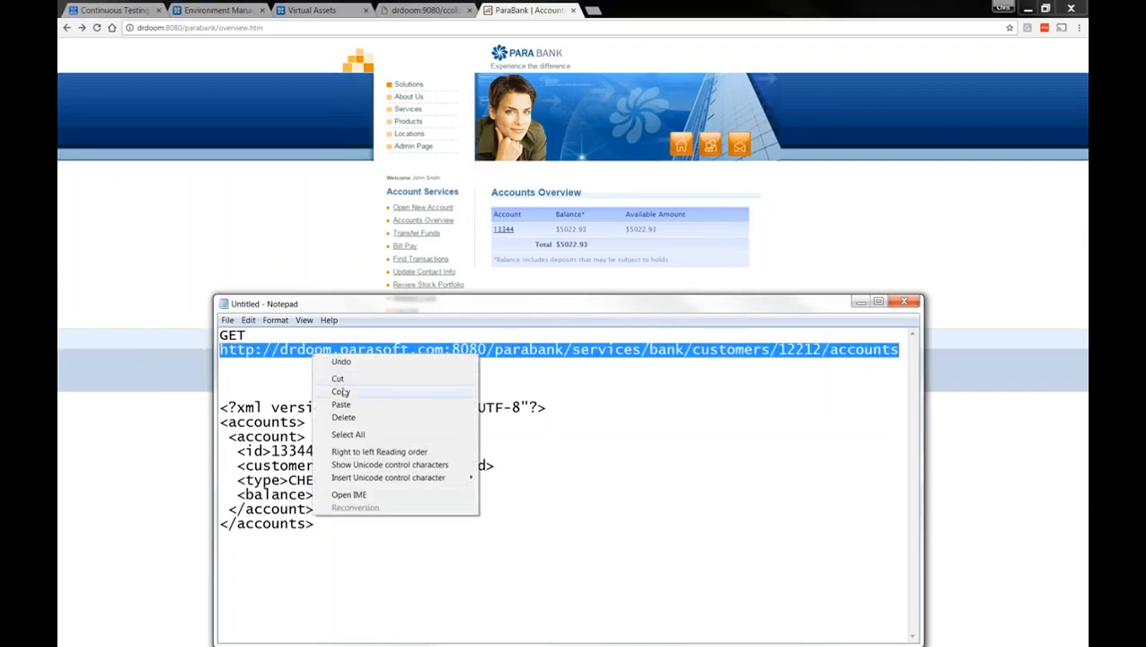
{"action": "left_click", "coordinate": [345, 391]}
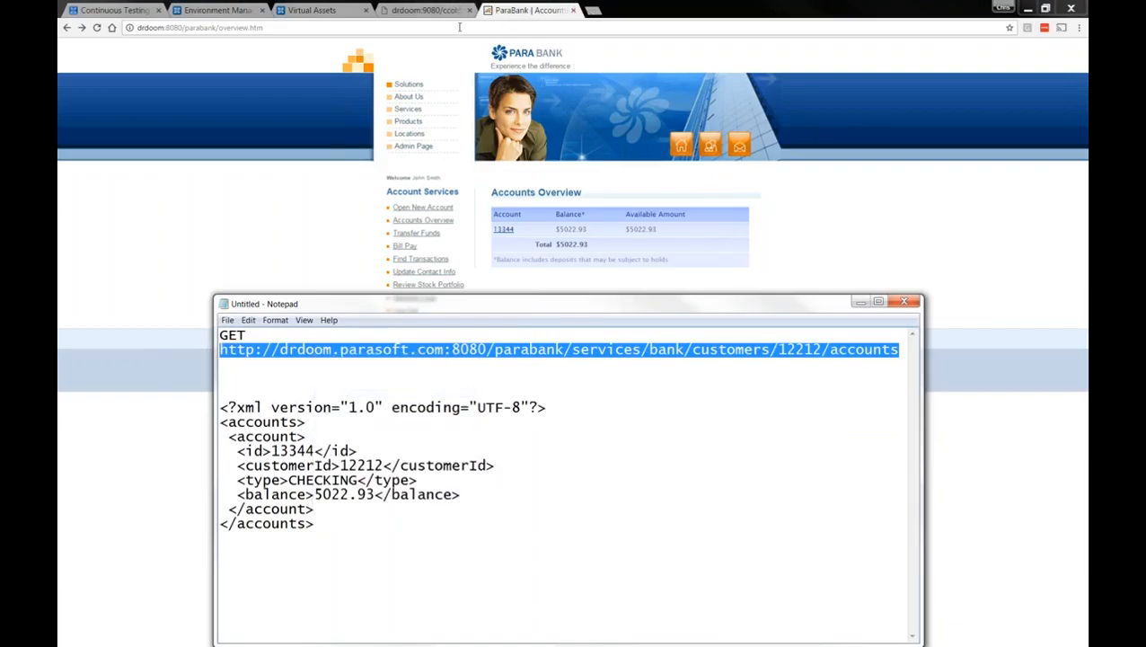
{"action": "left_click", "coordinate": [442, 31]}
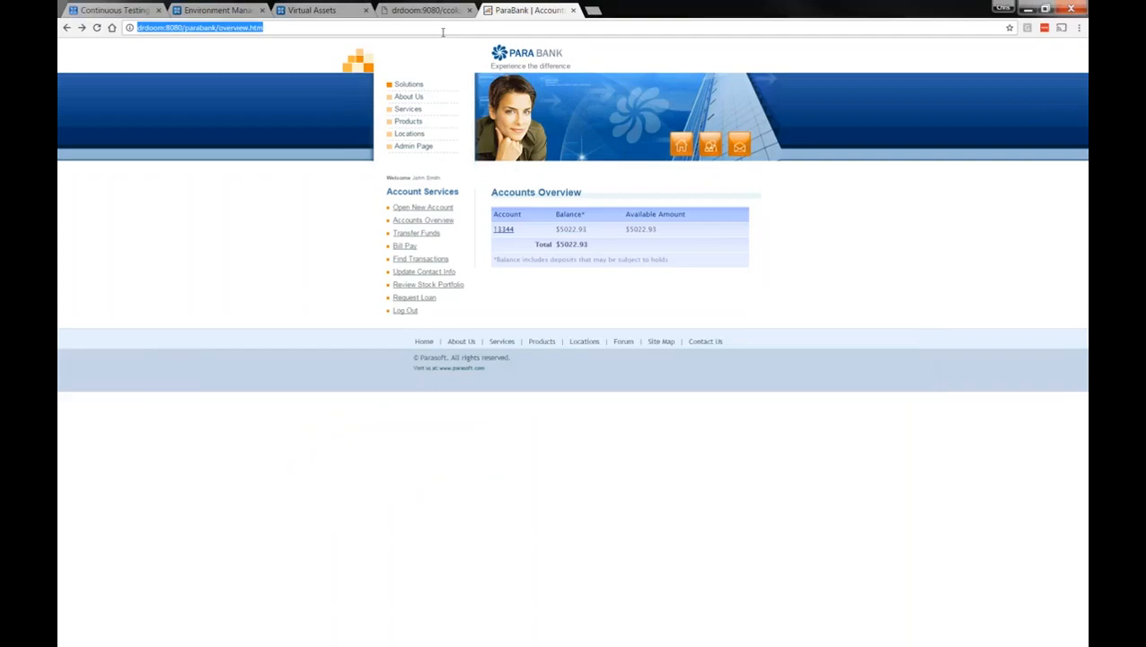
{"action": "key", "text": "ctrl+v"}
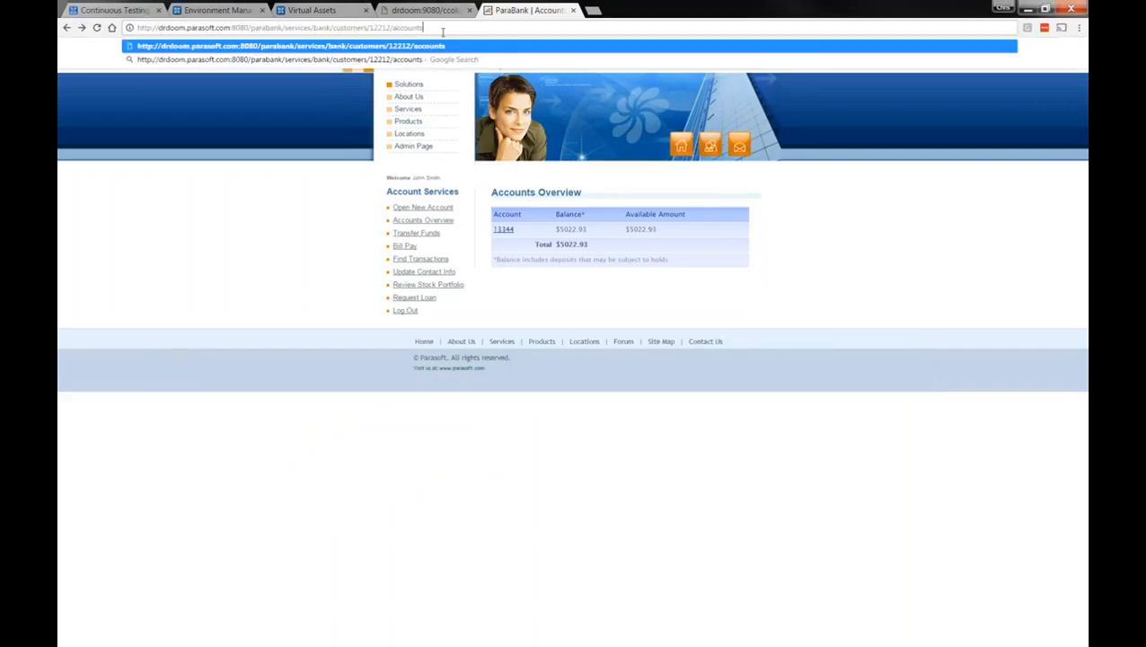
{"action": "key", "text": "Return"}
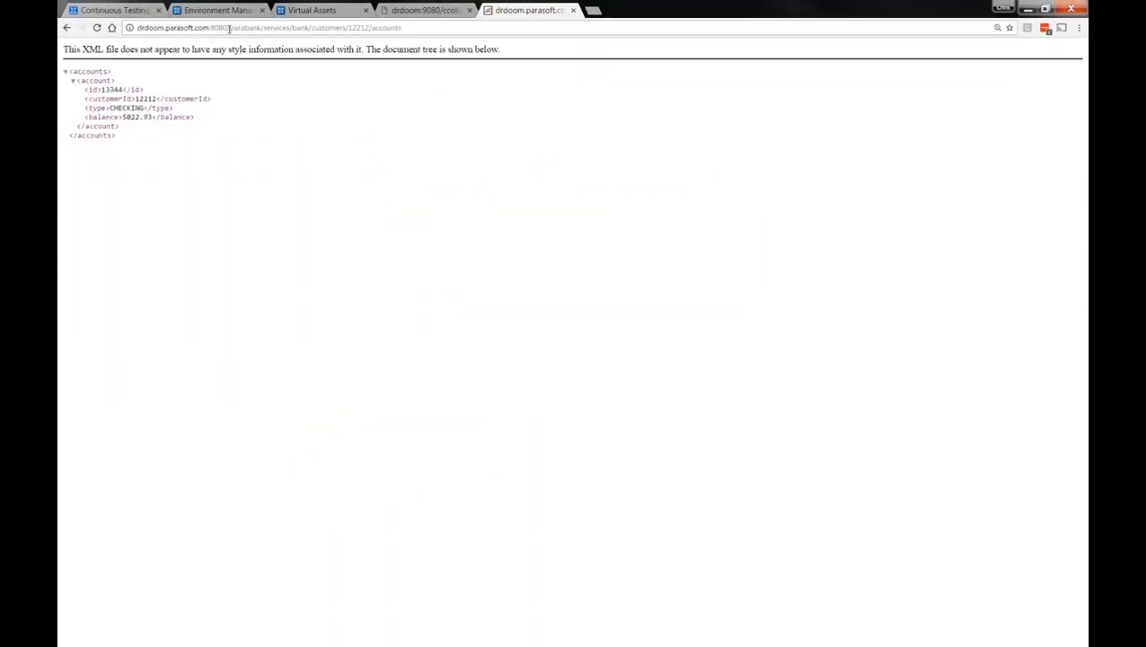
{"action": "left_click_drag", "start_coordinate": [228, 28], "coordinate": [296, 28]}
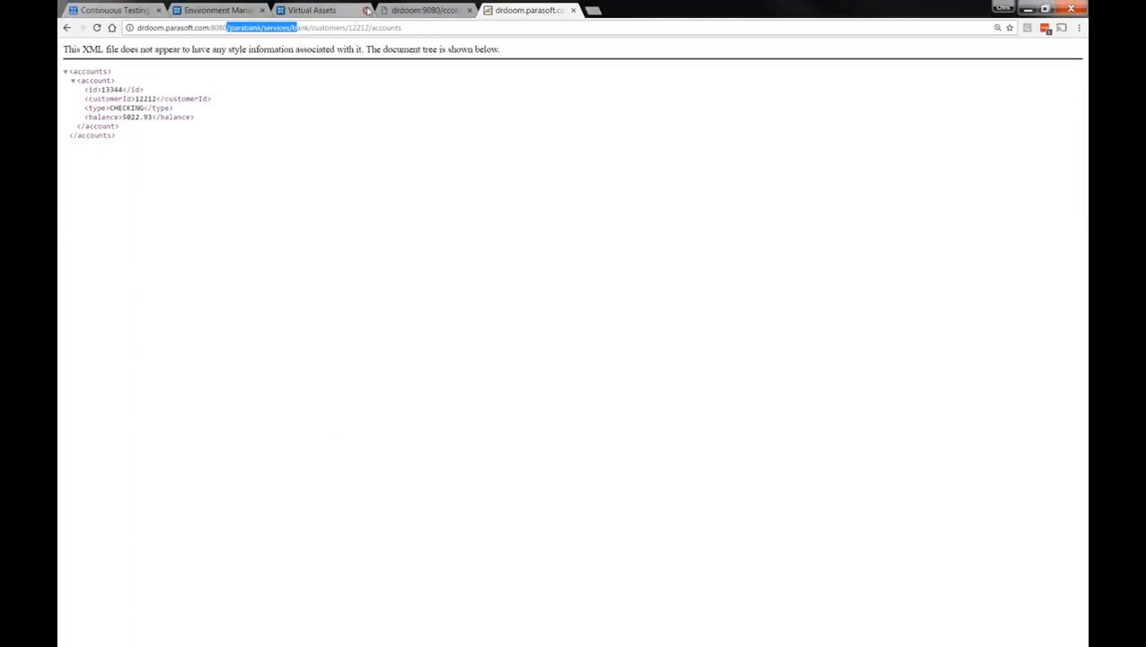
{"action": "left_click", "coordinate": [328, 11]}
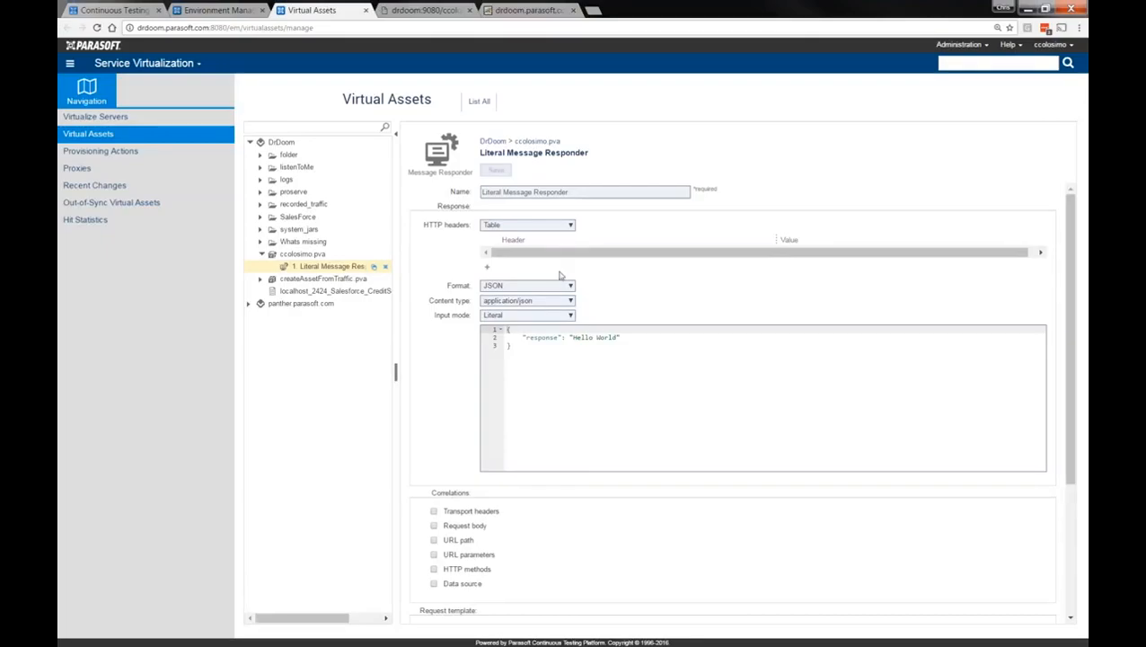
Copy the whole ParaBank accounts XML response from the Notepad notes
{"action": "key", "text": "alt+Tab"}
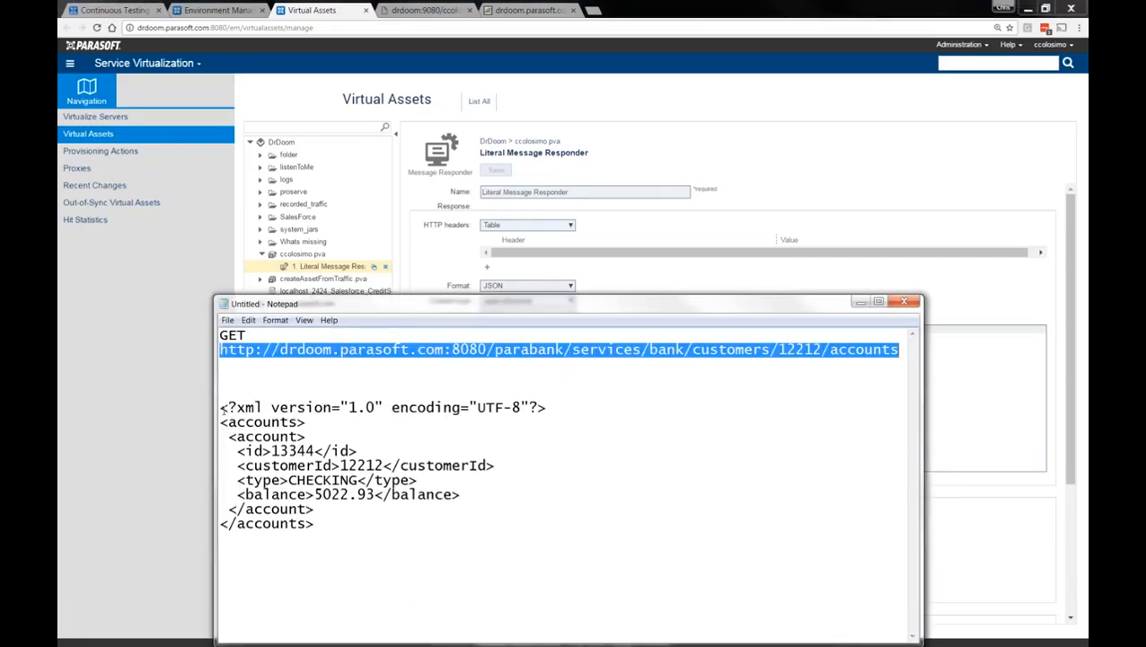
{"action": "left_click_drag", "start_coordinate": [222, 407], "coordinate": [316, 524]}
{"action": "right_click", "coordinate": [285, 469]}
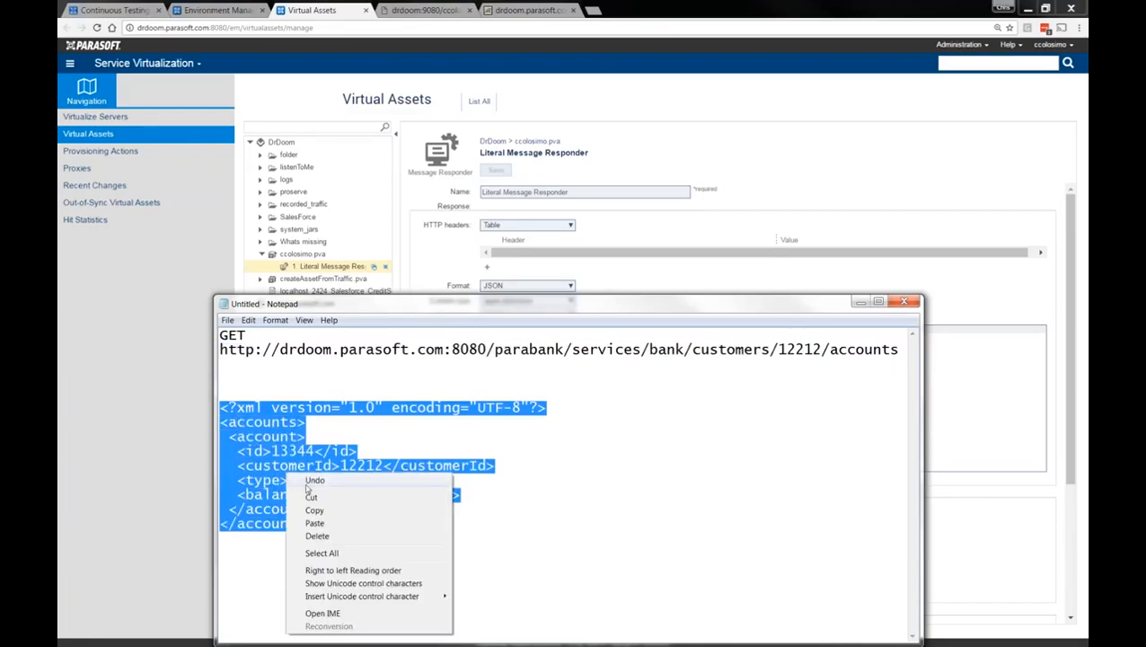
{"action": "left_click", "coordinate": [306, 509]}
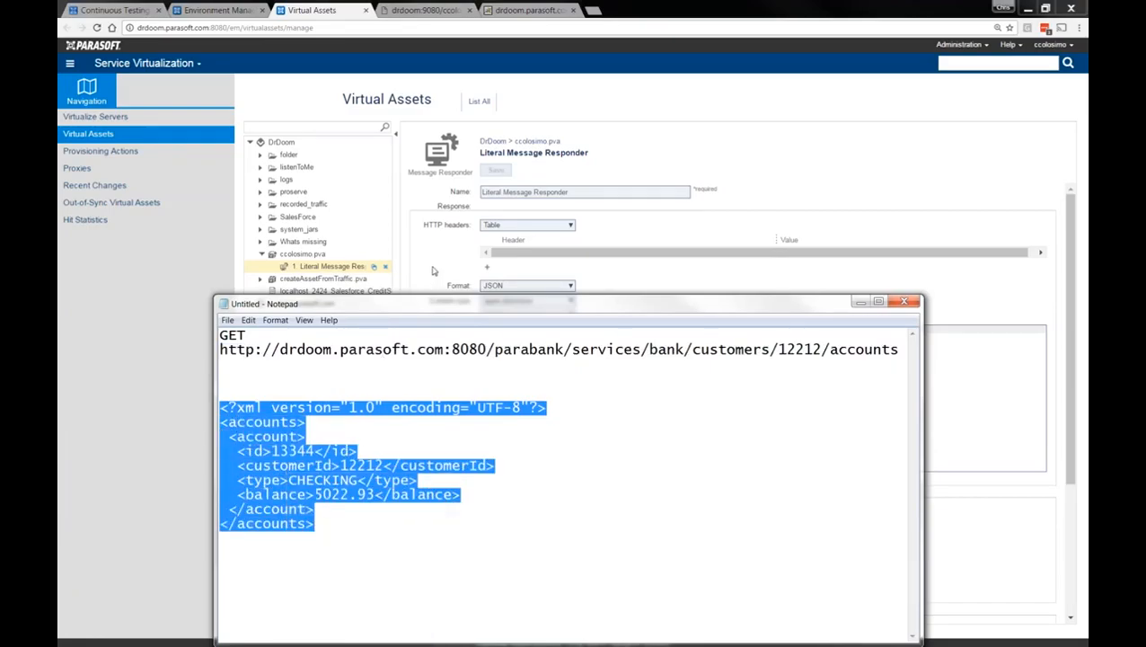
Paste the accounts XML over the Hello World JSON in the response editor
{"action": "left_click", "coordinate": [432, 270]}
{"action": "left_click_drag", "start_coordinate": [512, 351], "coordinate": [504, 328]}
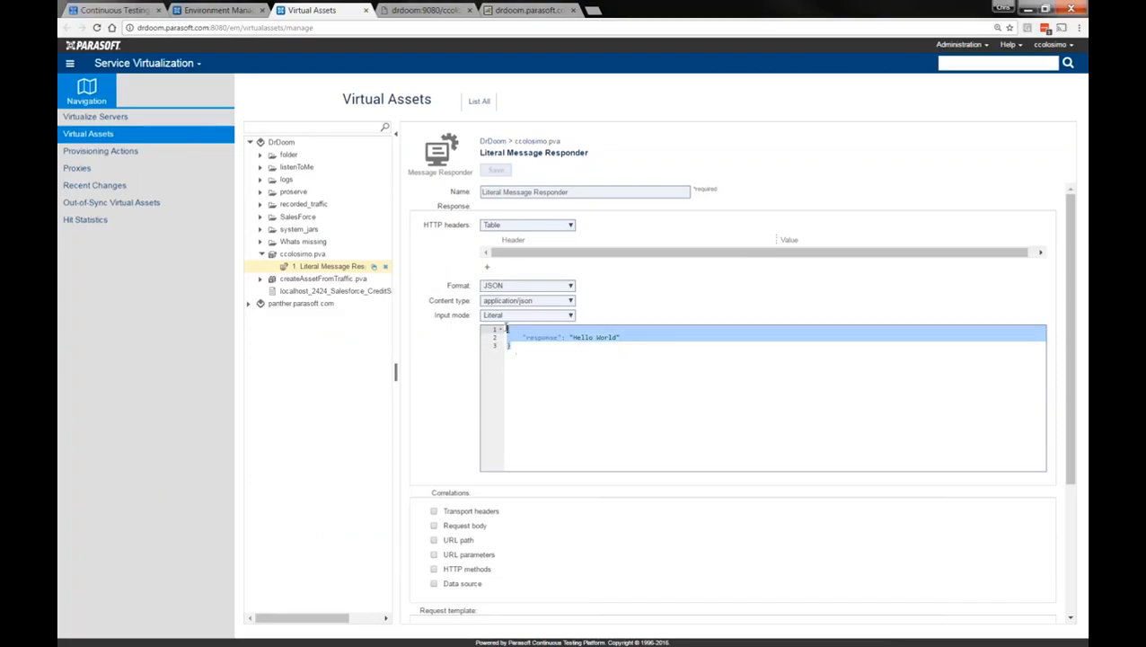
{"action": "right_click", "coordinate": [517, 338]}
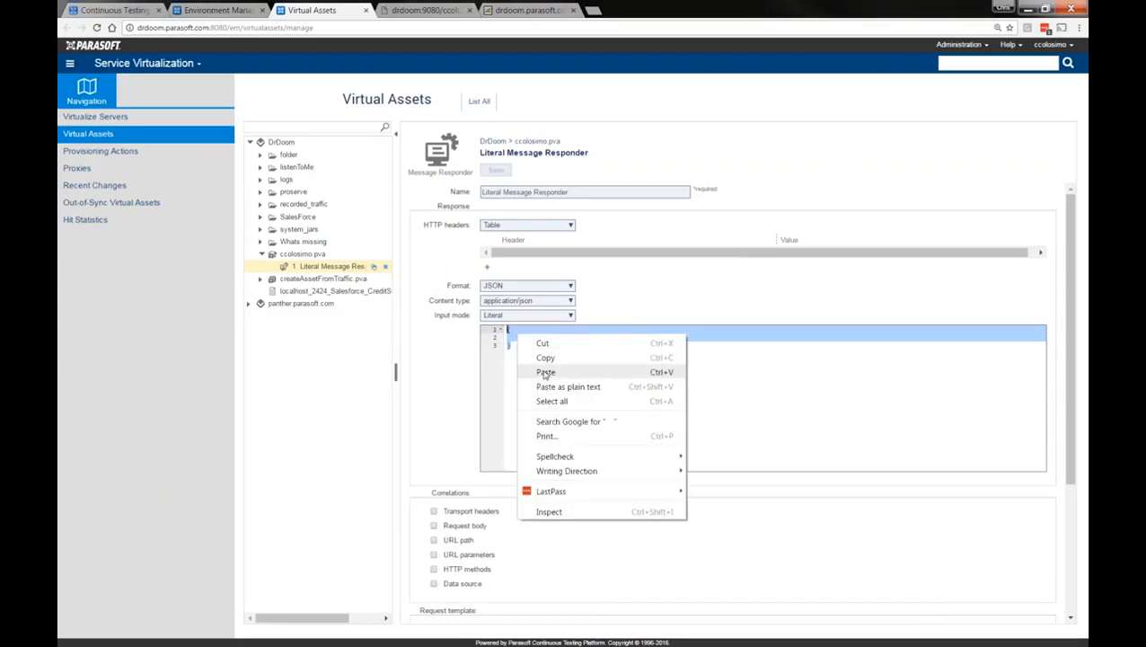
{"action": "left_click", "coordinate": [544, 375]}
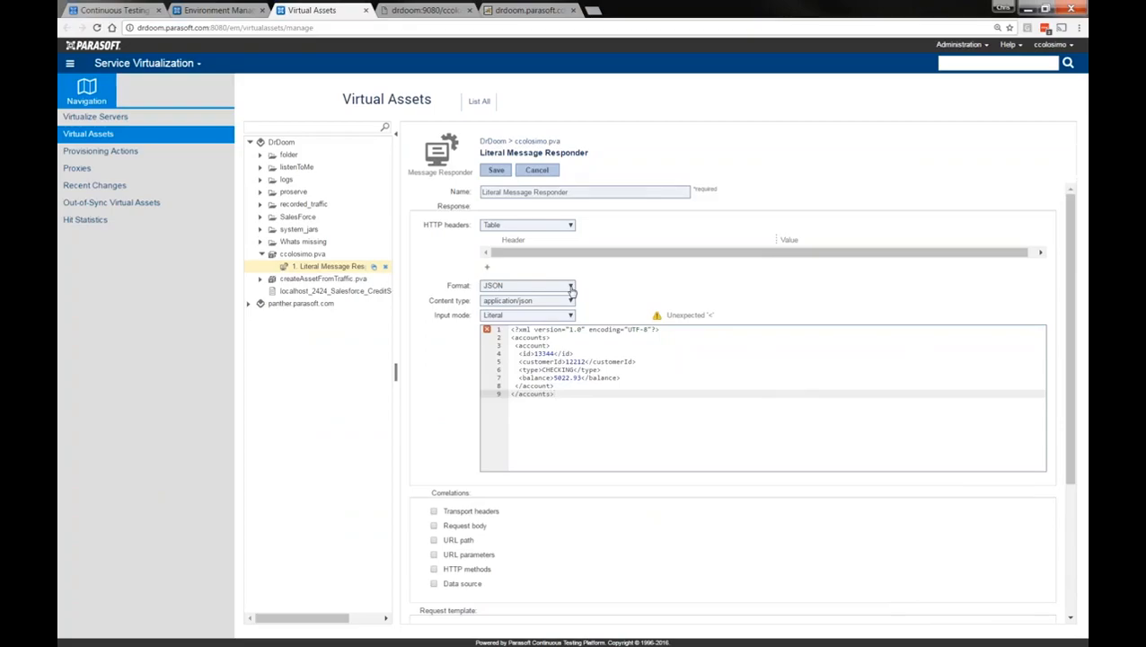
Switch the response Format dropdown to XML and save the virtual asset
{"action": "left_click", "coordinate": [570, 287]}
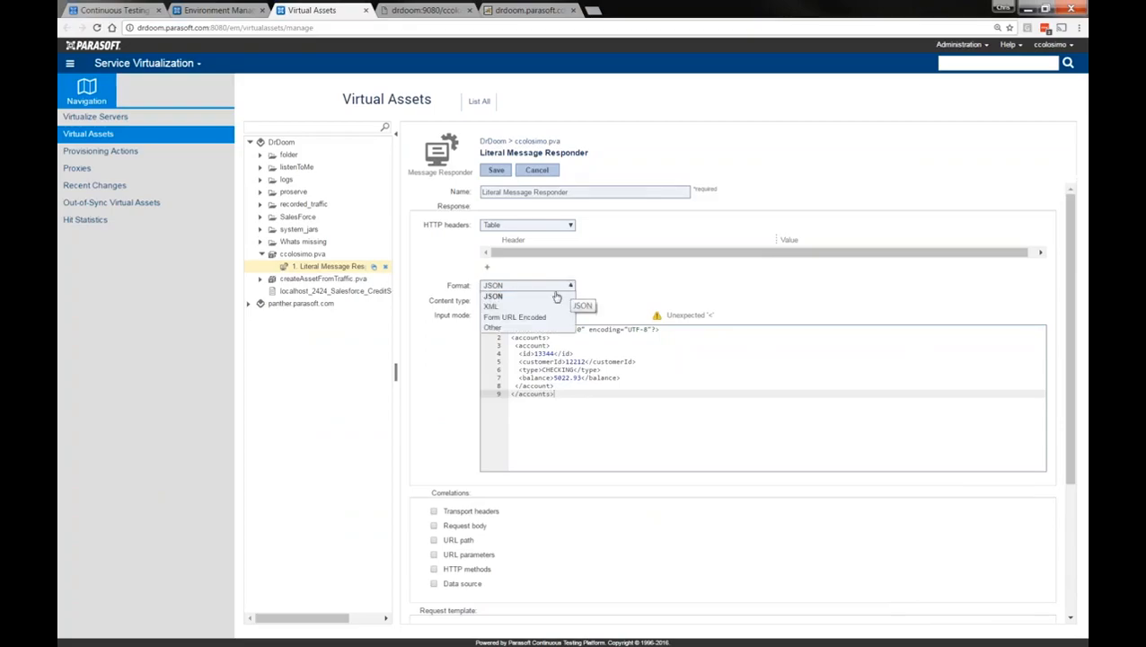
{"action": "left_click", "coordinate": [536, 307]}
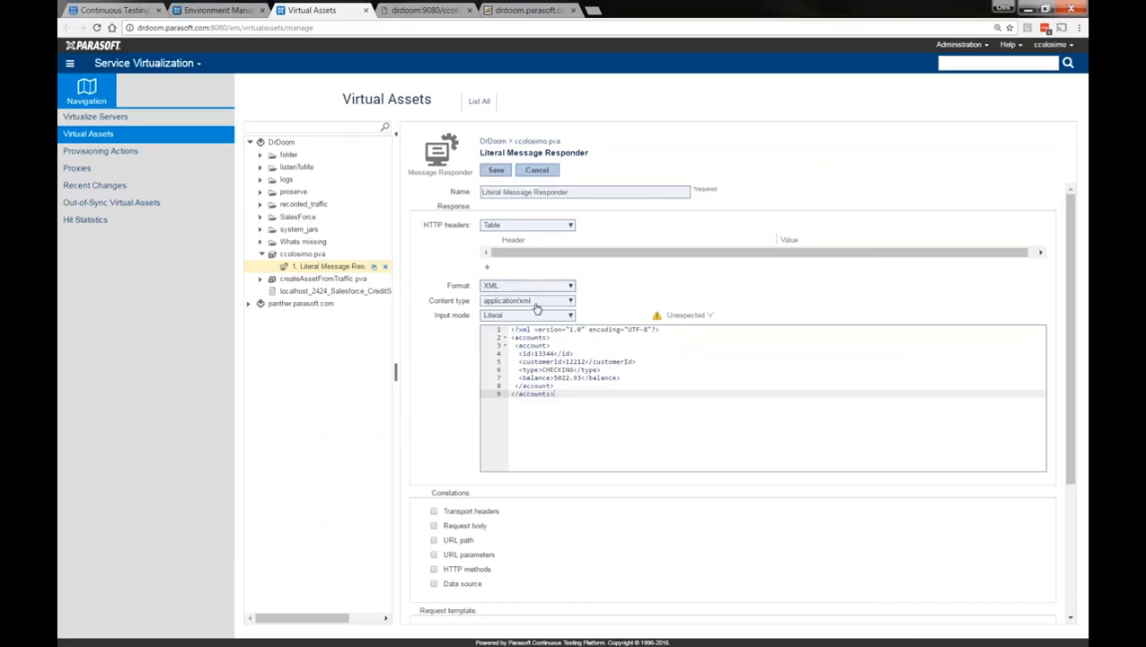
{"action": "left_click", "coordinate": [489, 171]}
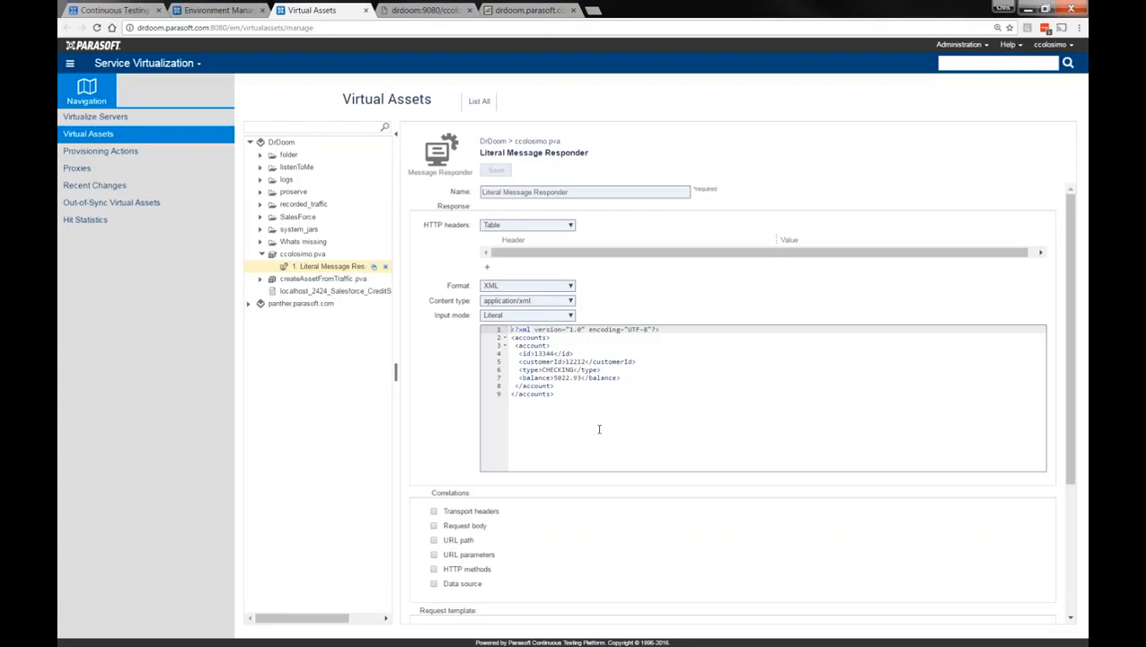
{"action": "left_click", "coordinate": [418, 13]}
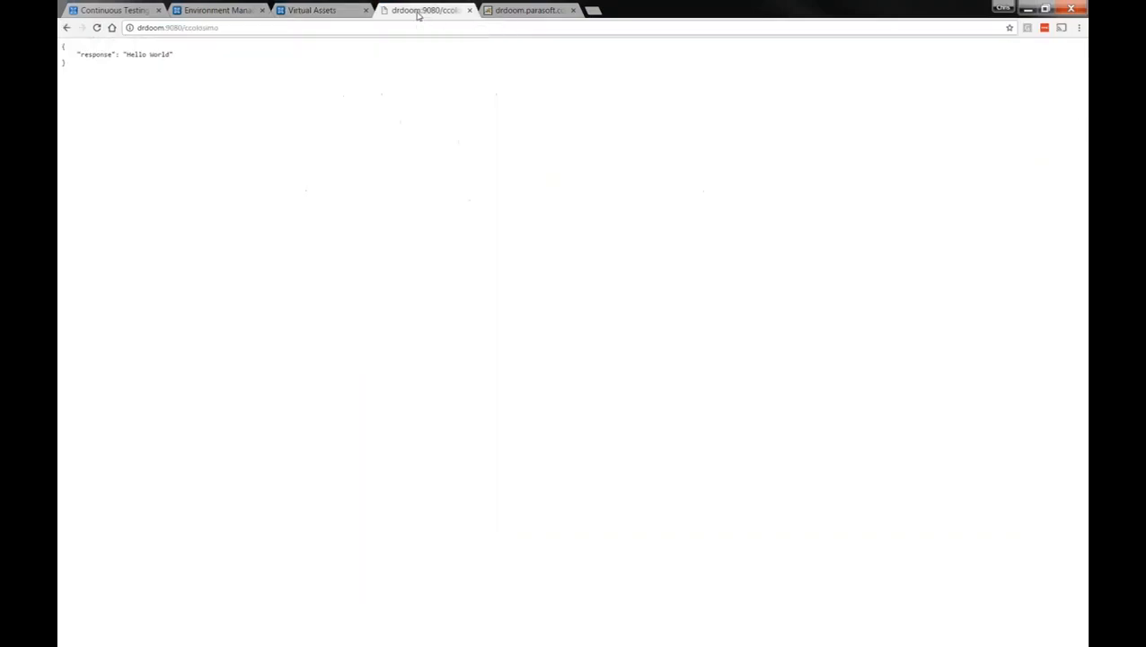
{"action": "left_click", "coordinate": [233, 27]}
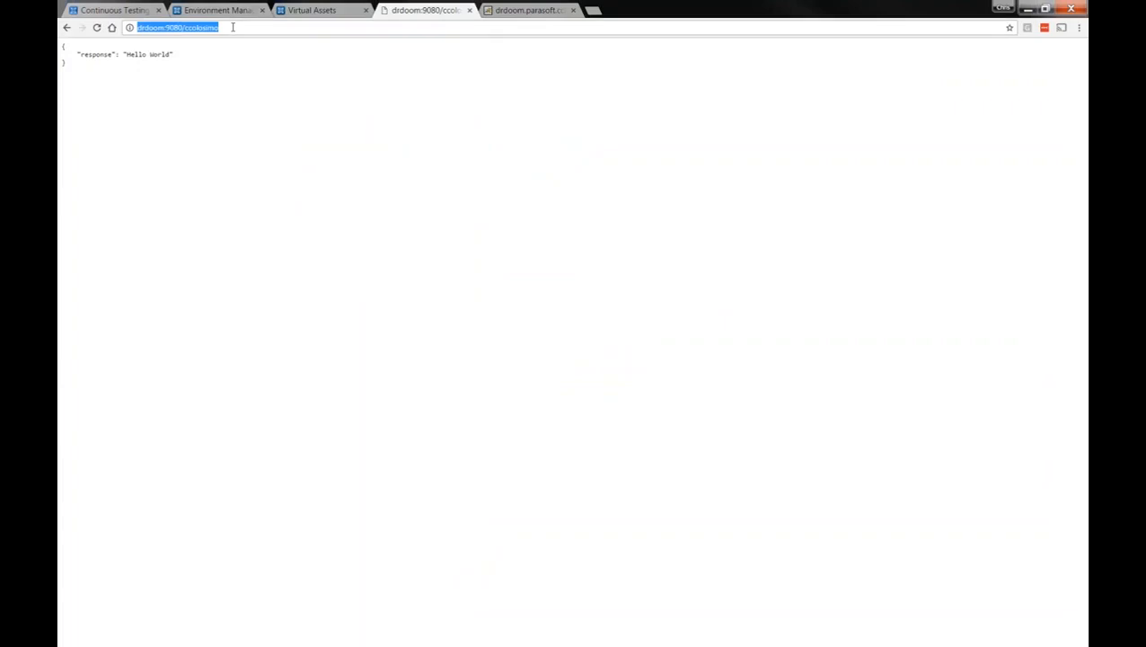
{"action": "key", "text": "Return"}
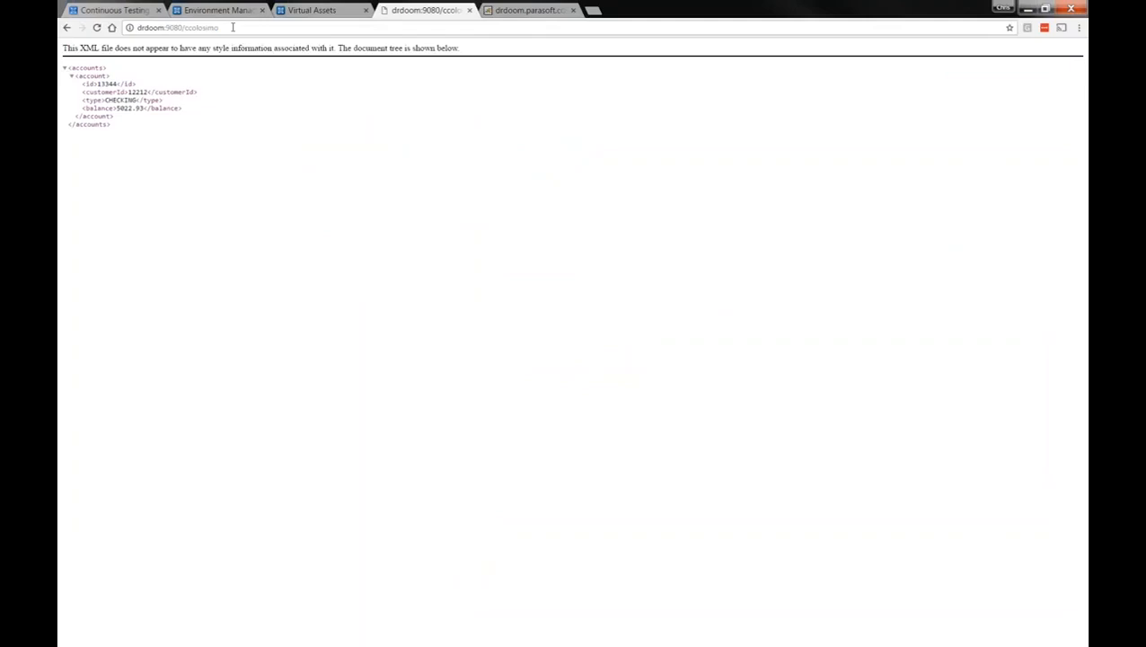
Compare the virtual asset's CHECKING account XML (balance 5022.93) with ParaBank's real response
{"action": "left_click", "coordinate": [531, 10]}
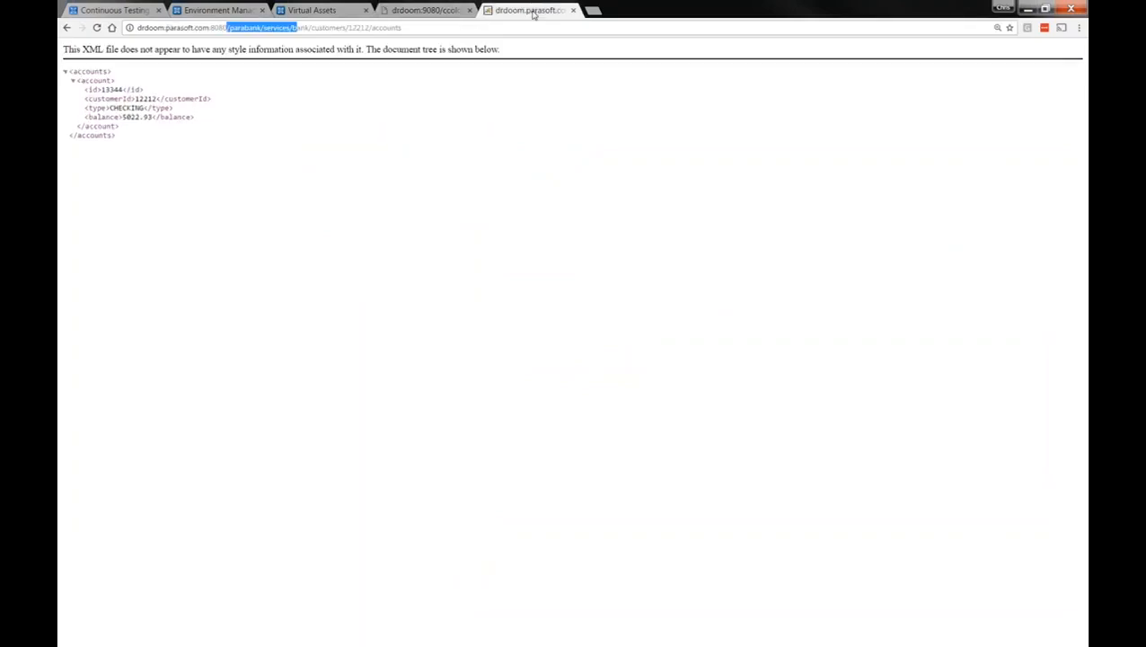
{"action": "left_click", "coordinate": [428, 10]}
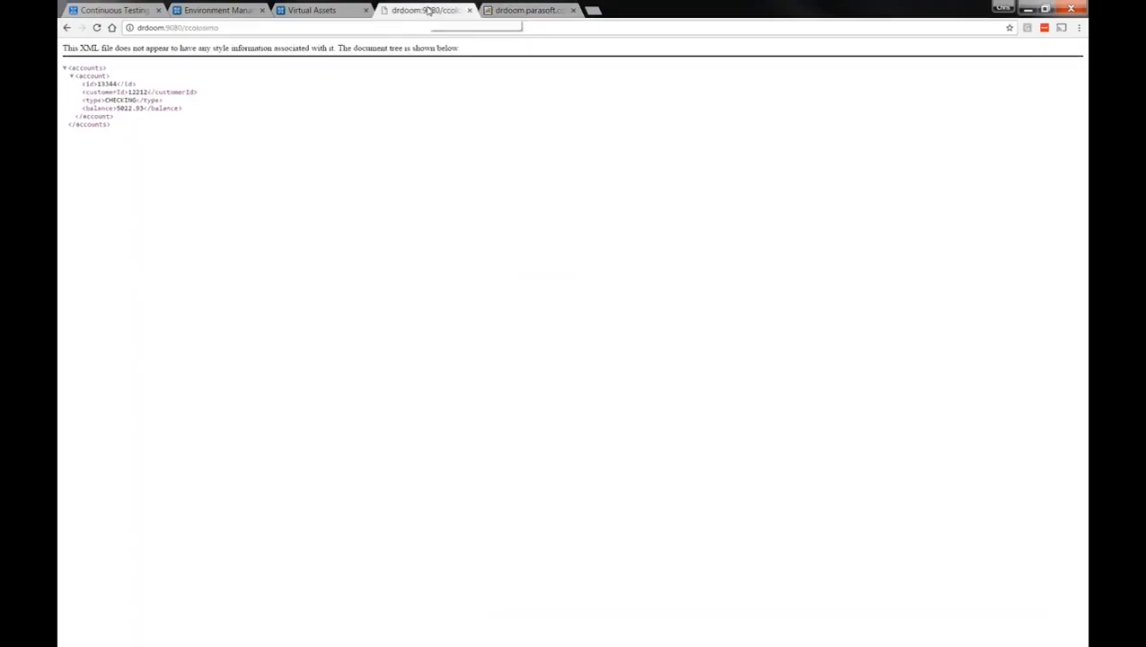
{"action": "left_click", "coordinate": [508, 13]}
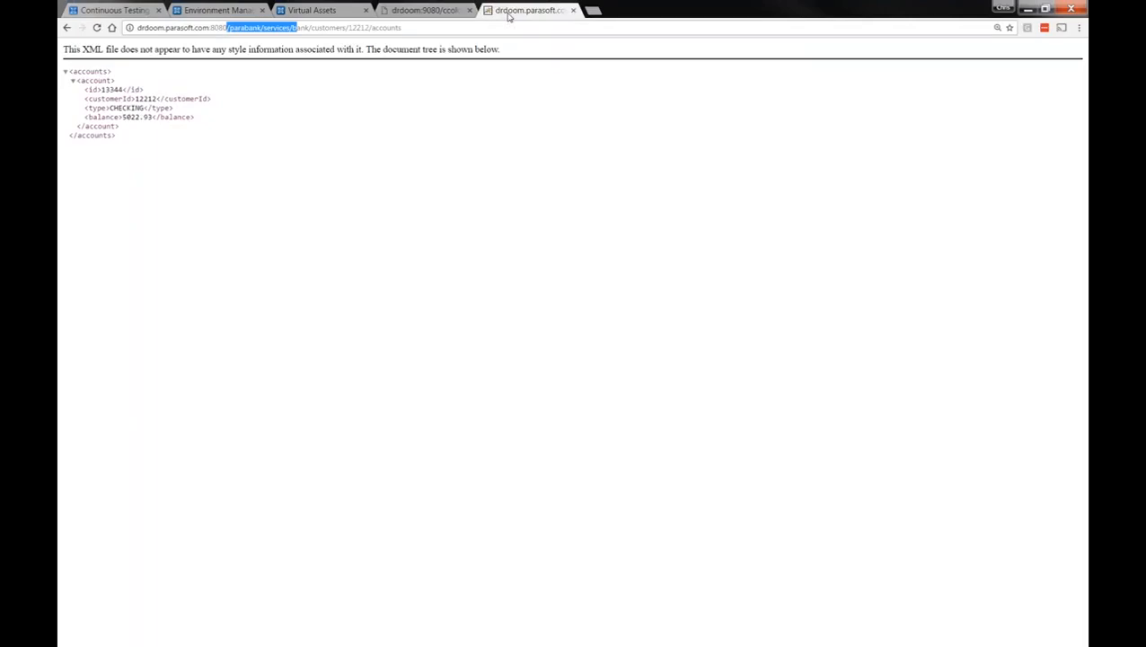
{"action": "left_click", "coordinate": [429, 11]}
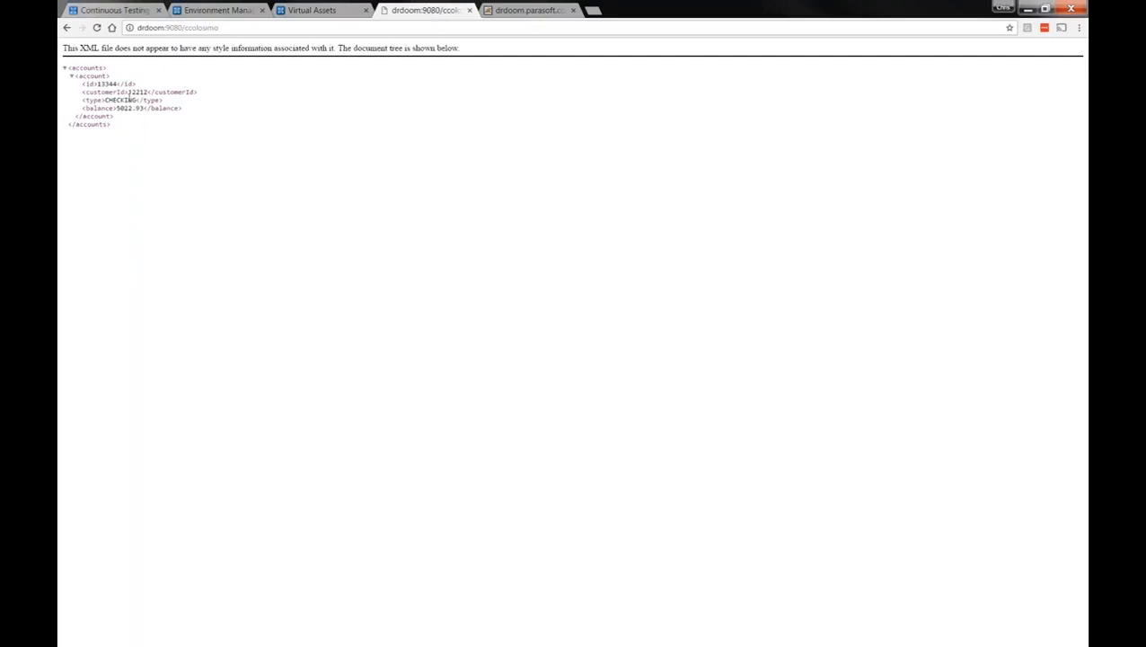
{"action": "left_click", "coordinate": [306, 11]}
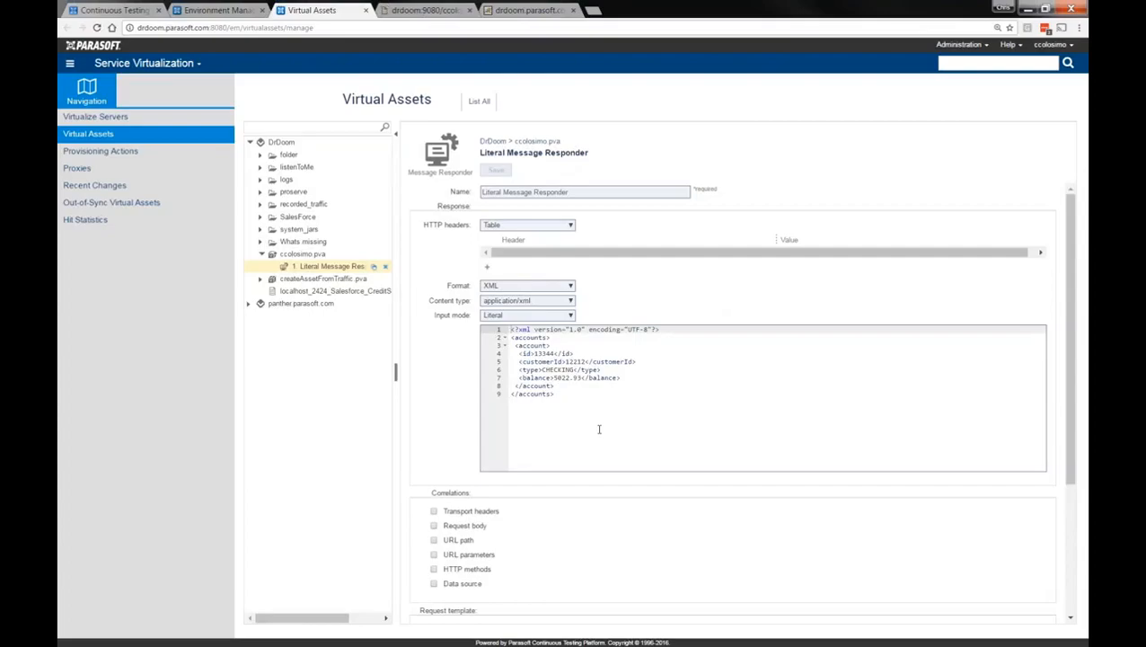